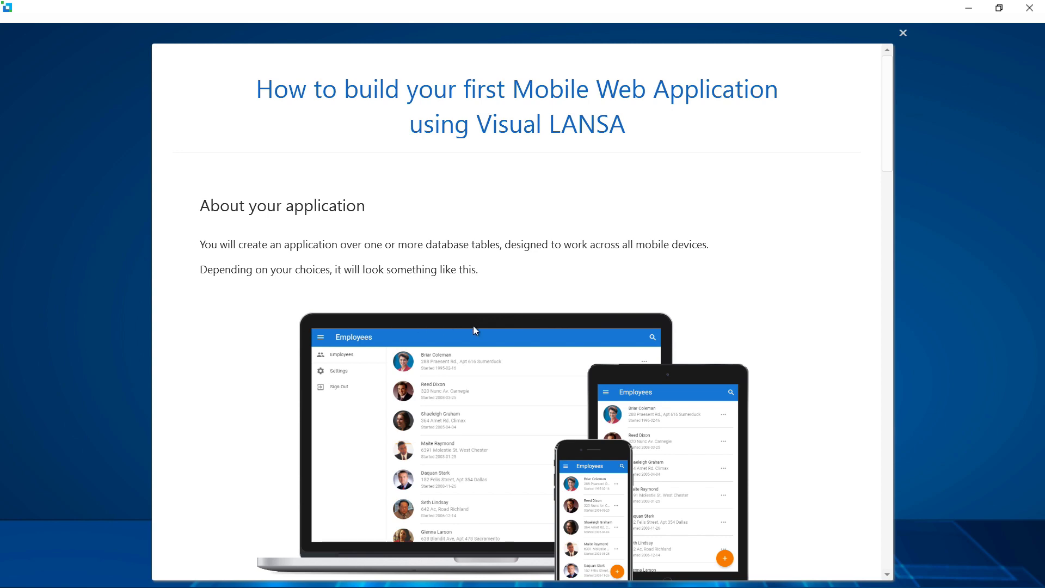
left_click_drag(889, 164, 893, 301)
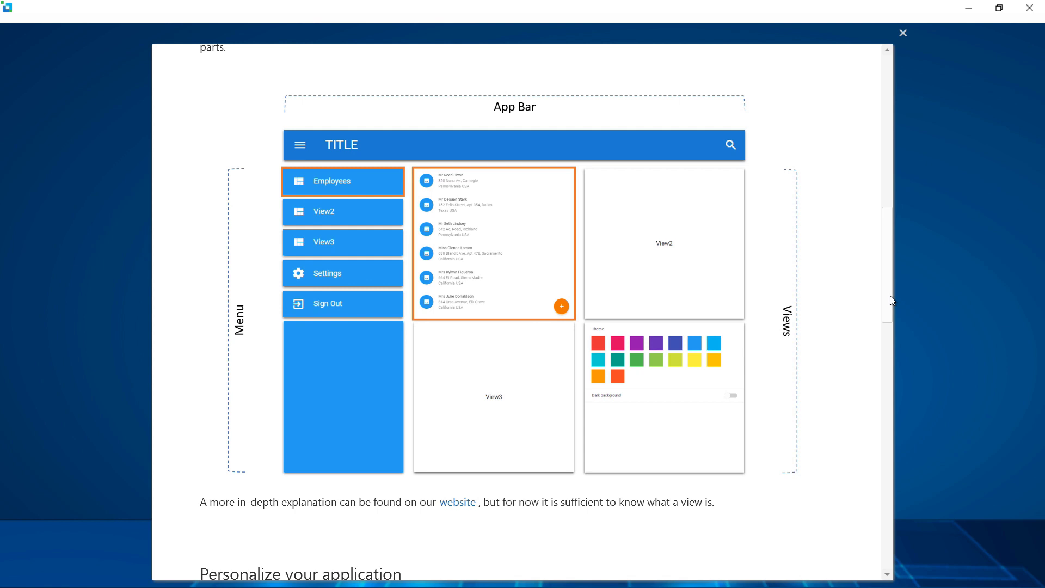
Check the developer website, then review the application name 'My App' and its MY_ prefix
left_click(457, 502)
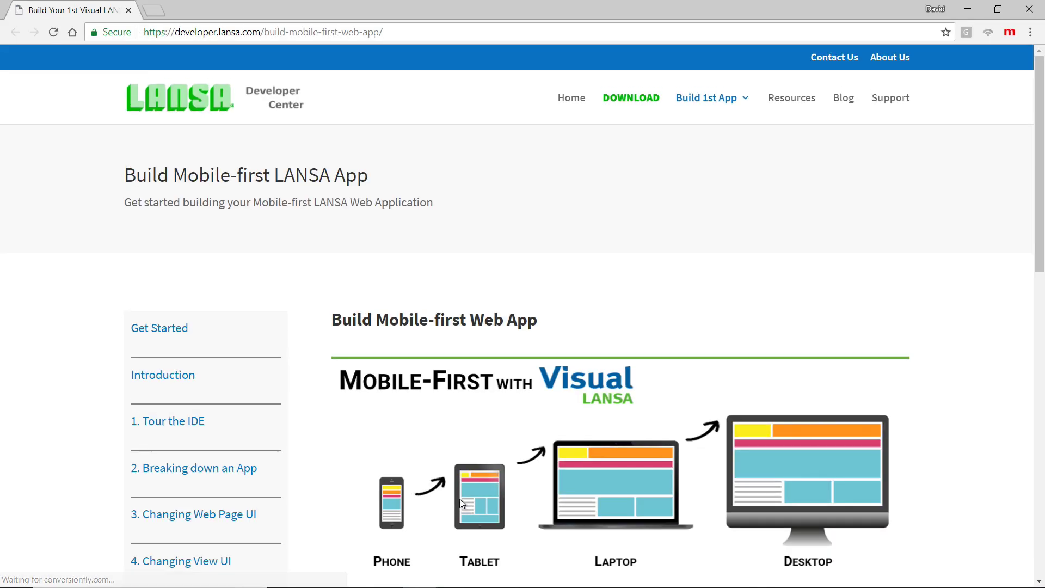
scroll(460, 499, "down", 2)
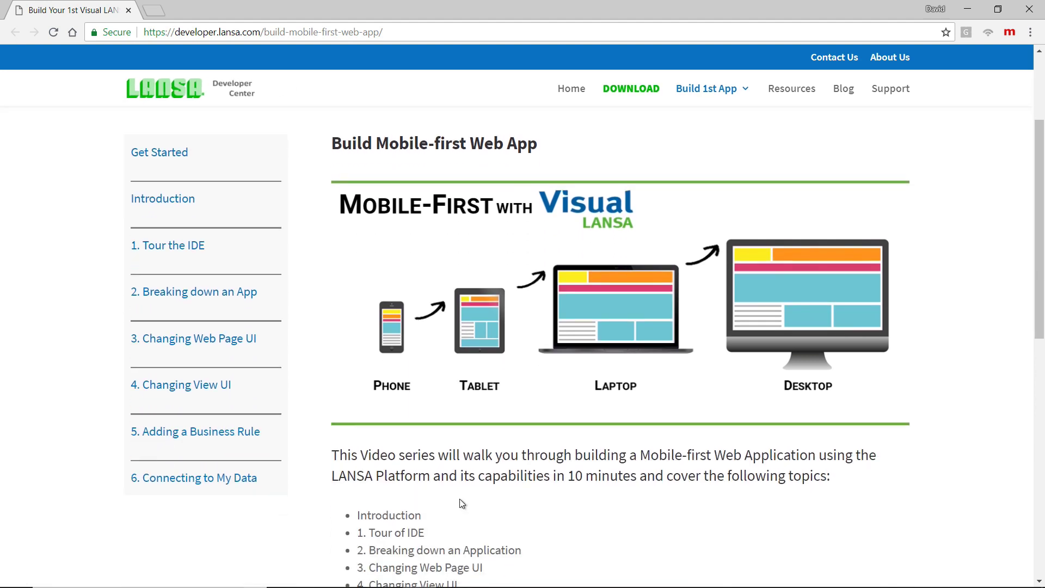
scroll(460, 503, "up", 2)
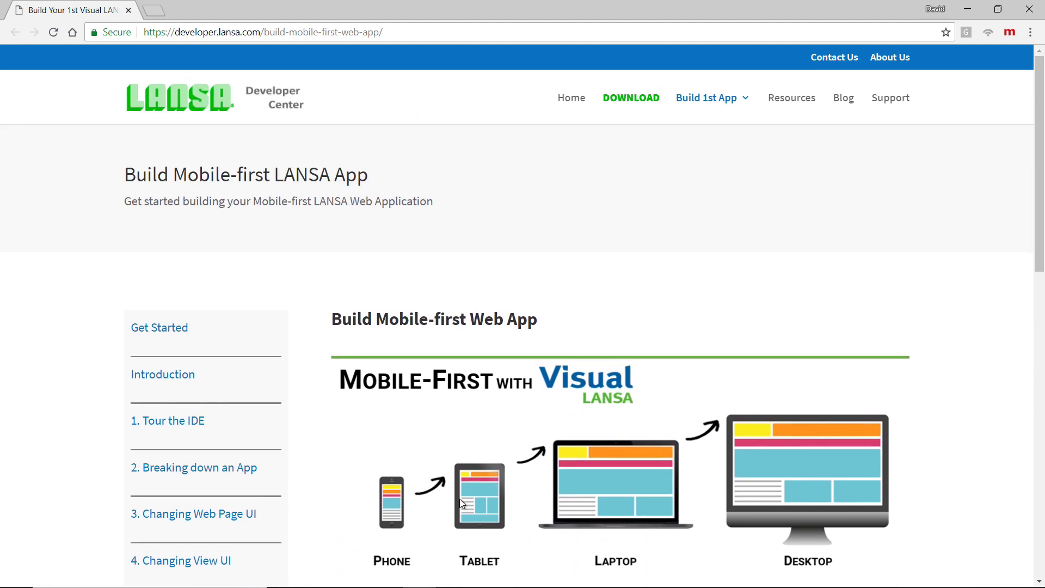
key("alt+F4")
scroll(888, 302, "down", 5)
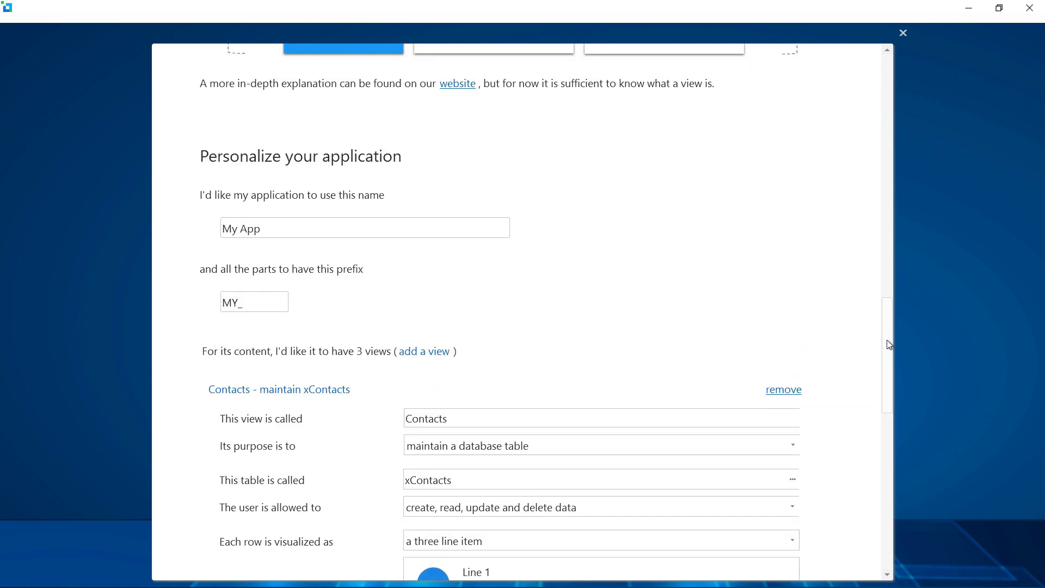
triple_click(269, 230)
double_click(262, 302)
left_click_drag(893, 316, 892, 365)
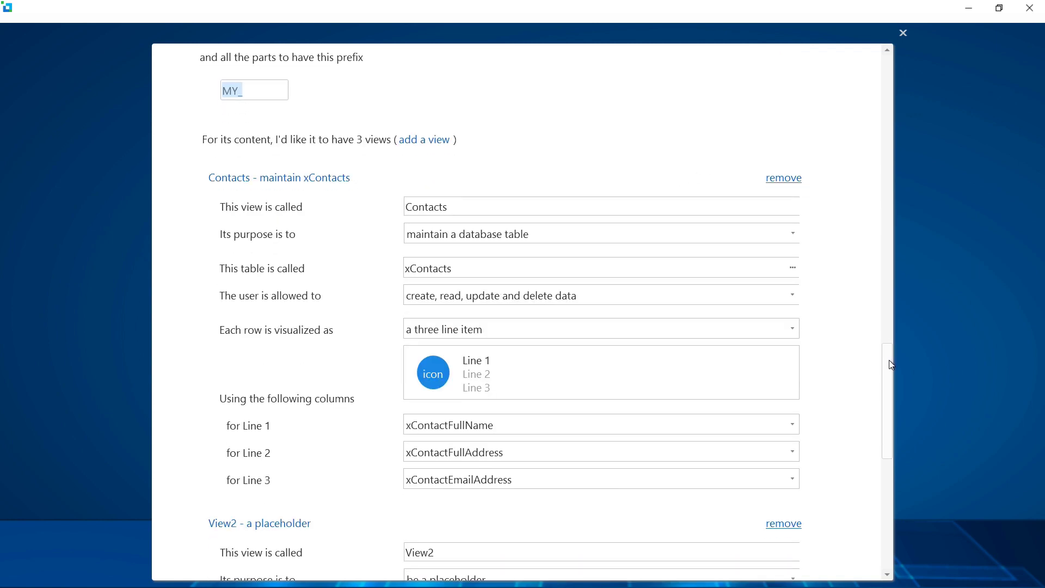
scroll(893, 365, "down", 1)
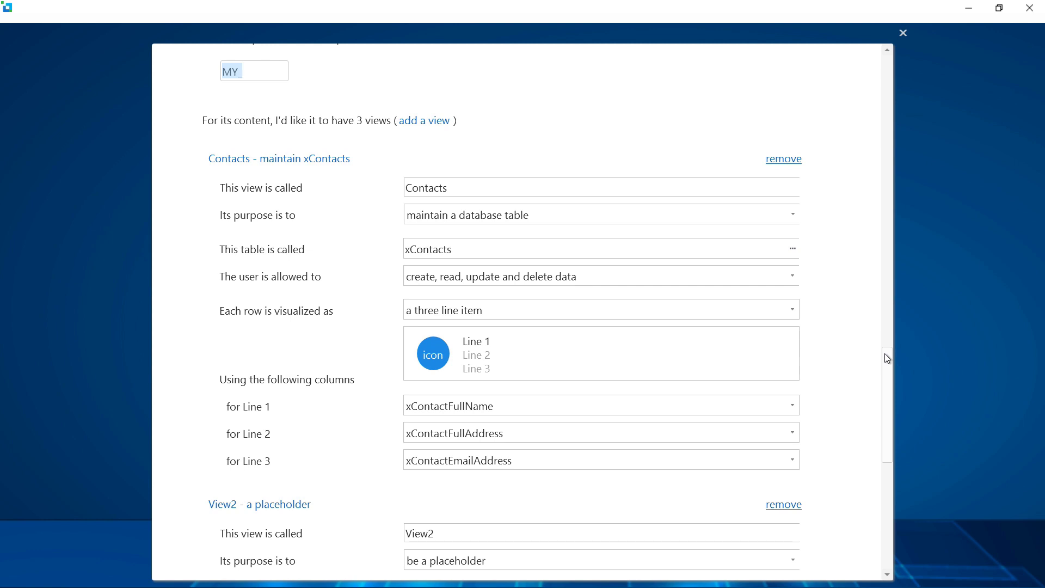
Keep the Contacts view maintaining the xContacts table with full CRUD access, three-line rows and xContactFullName on Line 1
left_click(519, 190)
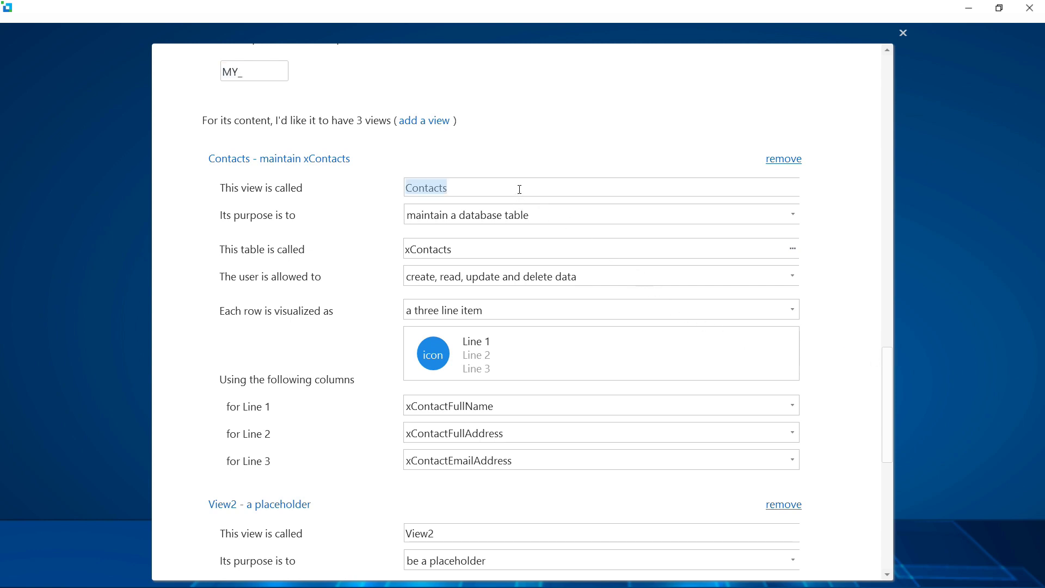
left_click(520, 215)
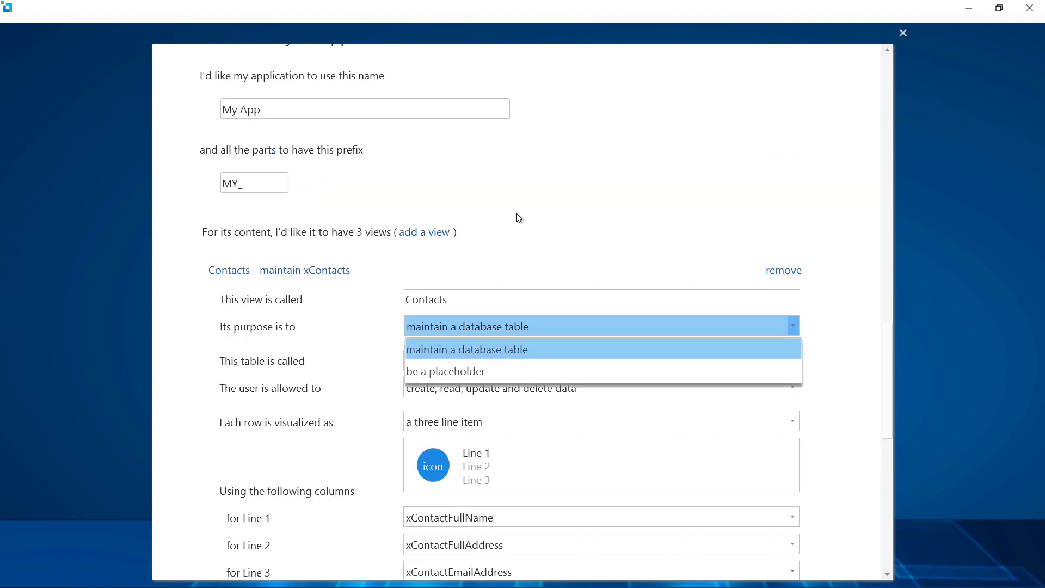
left_click(520, 330)
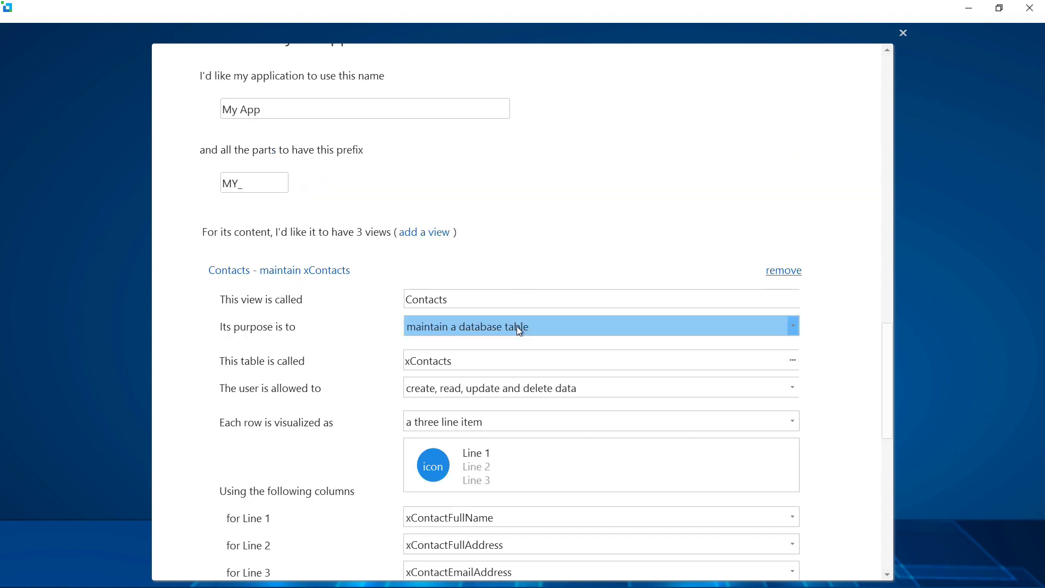
double_click(509, 357)
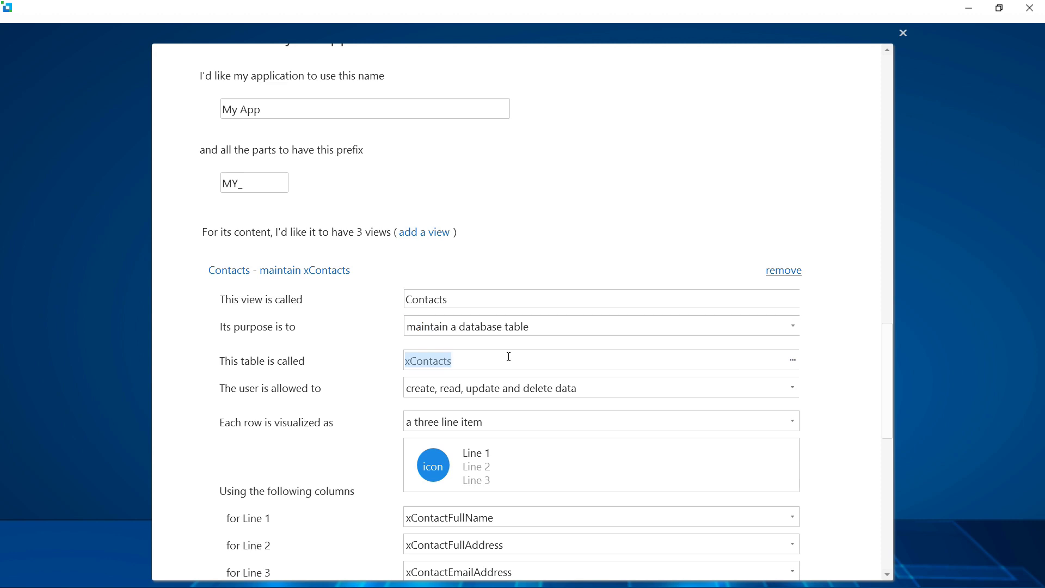
left_click(508, 389)
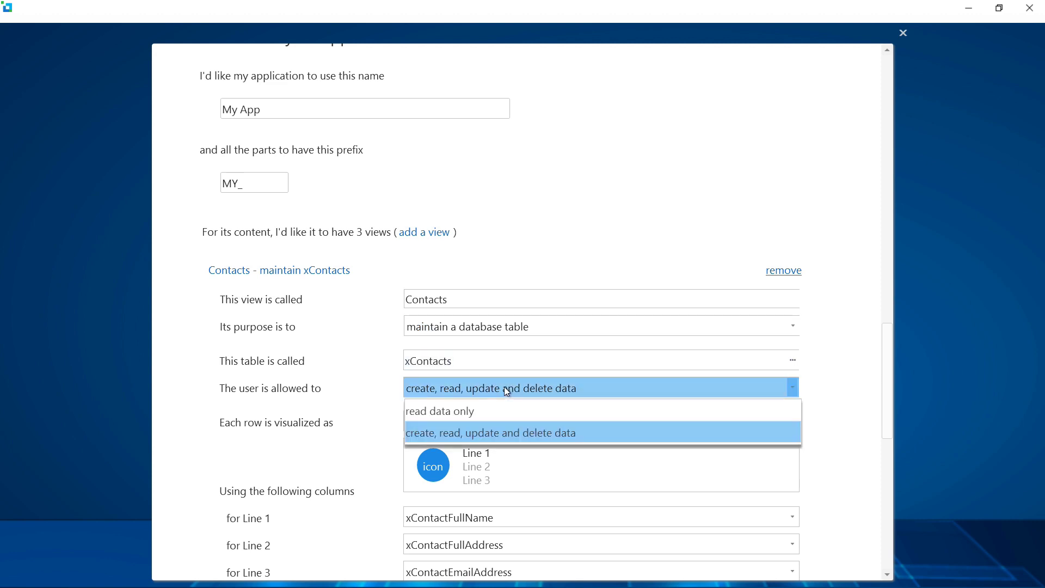
left_click(505, 387)
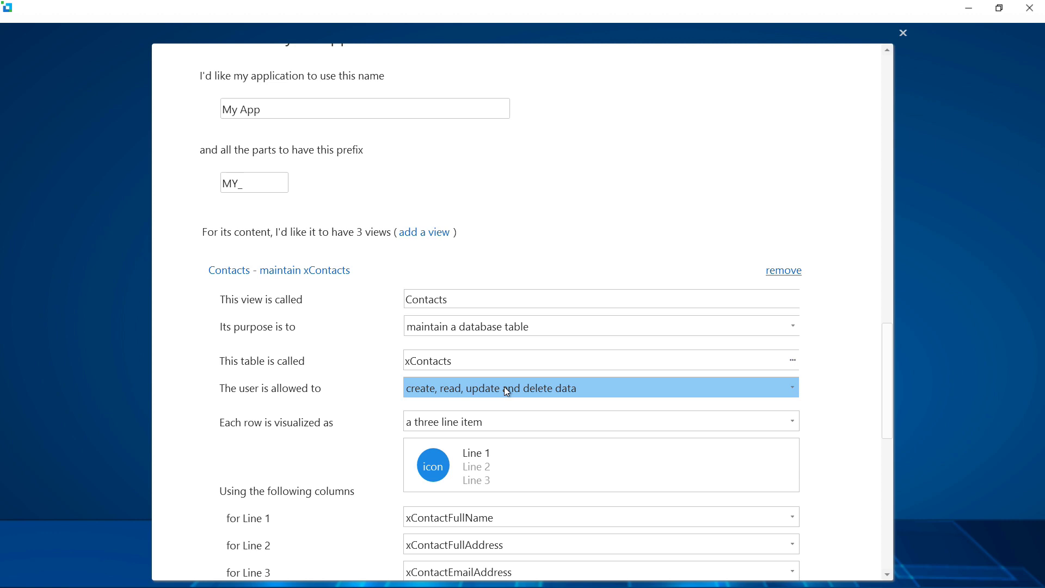
left_click(504, 421)
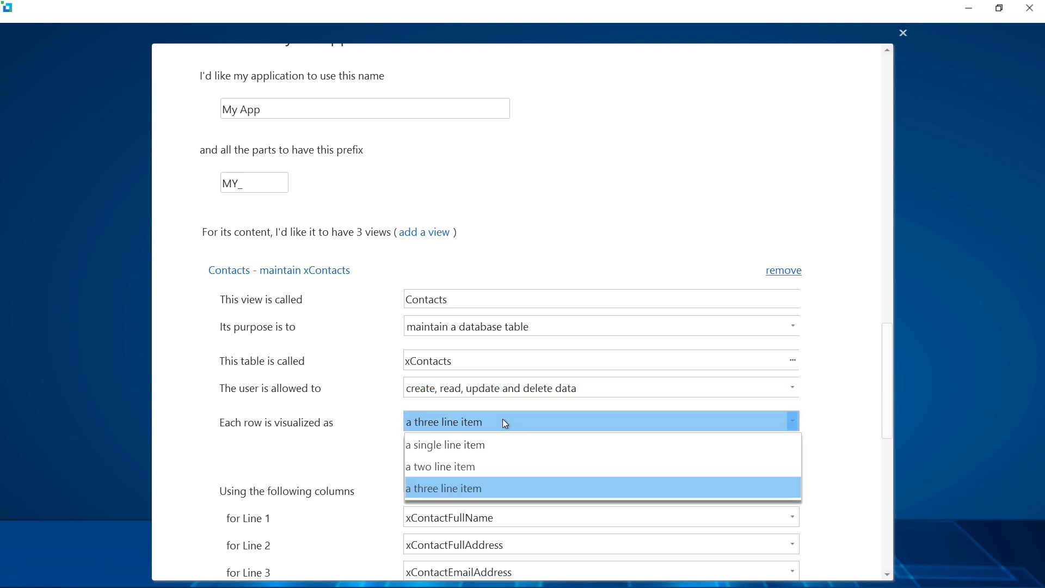
left_click(504, 421)
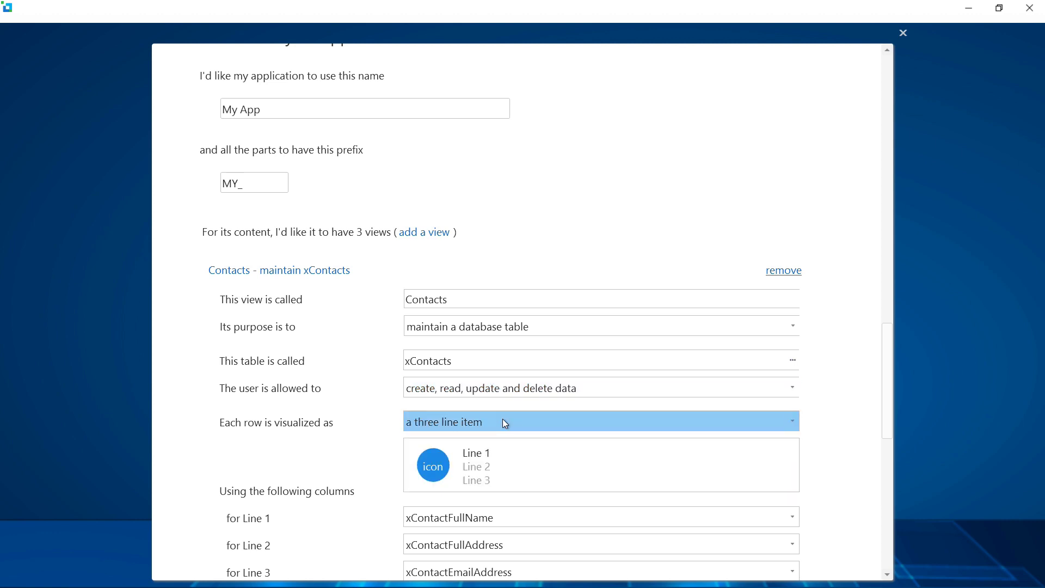
left_click(485, 525)
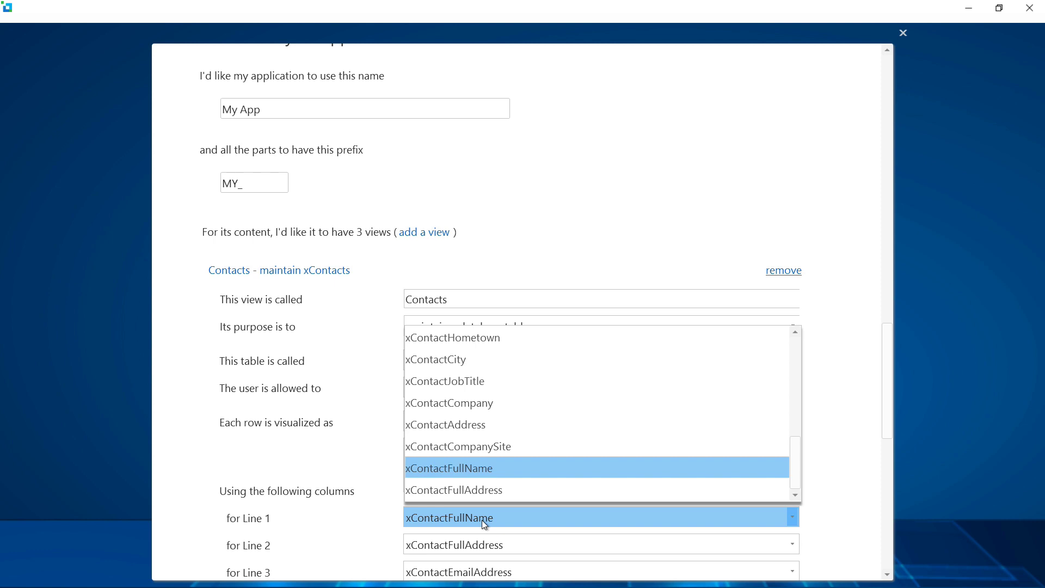
left_click(485, 525)
scroll(894, 473, "down", 5)
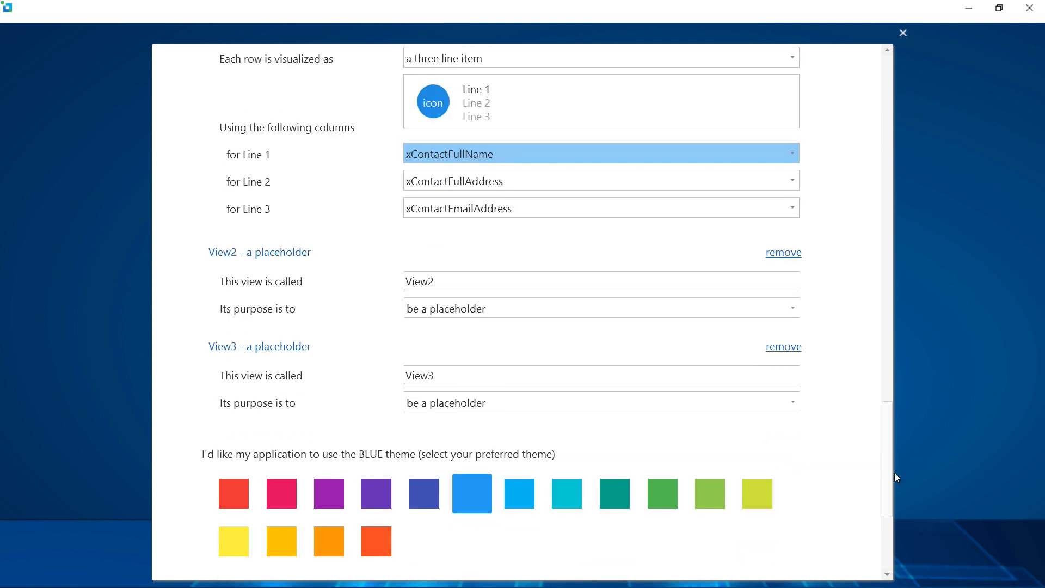
Rename View2 to Products, make it maintain a database table and choose the xProduct table
double_click(518, 280)
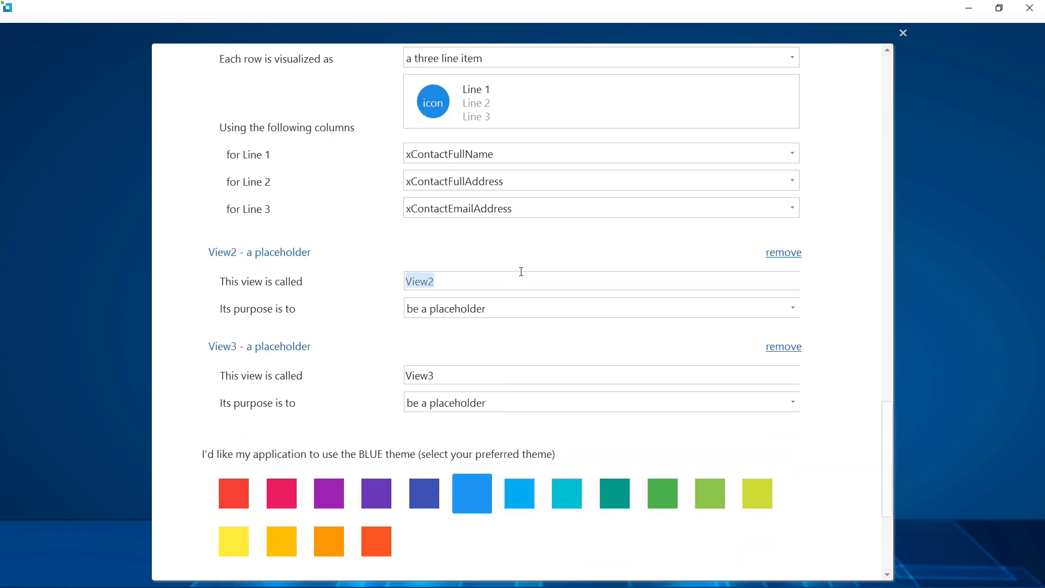
type("Products")
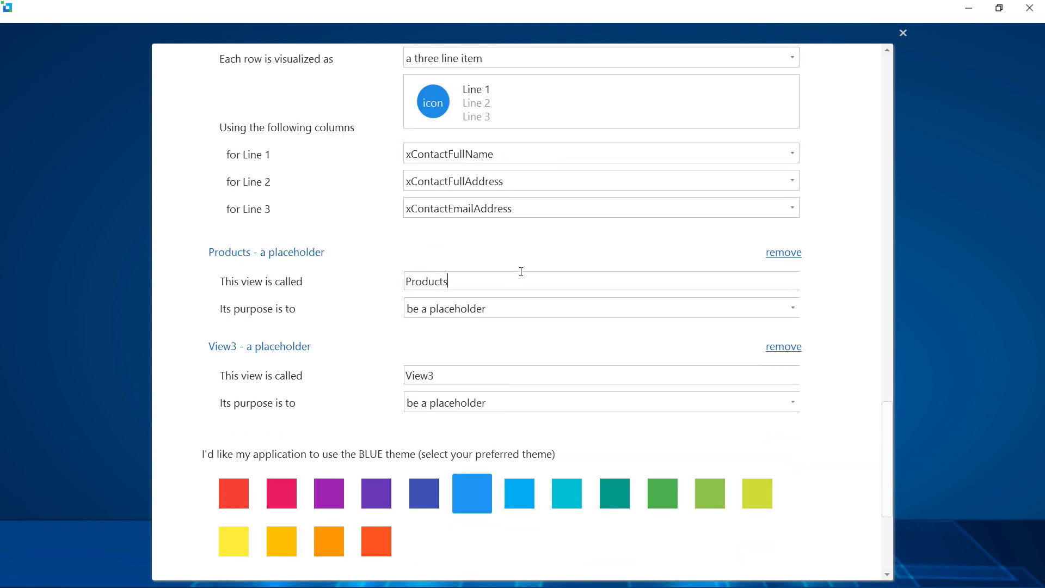
left_click(496, 308)
left_click(471, 395)
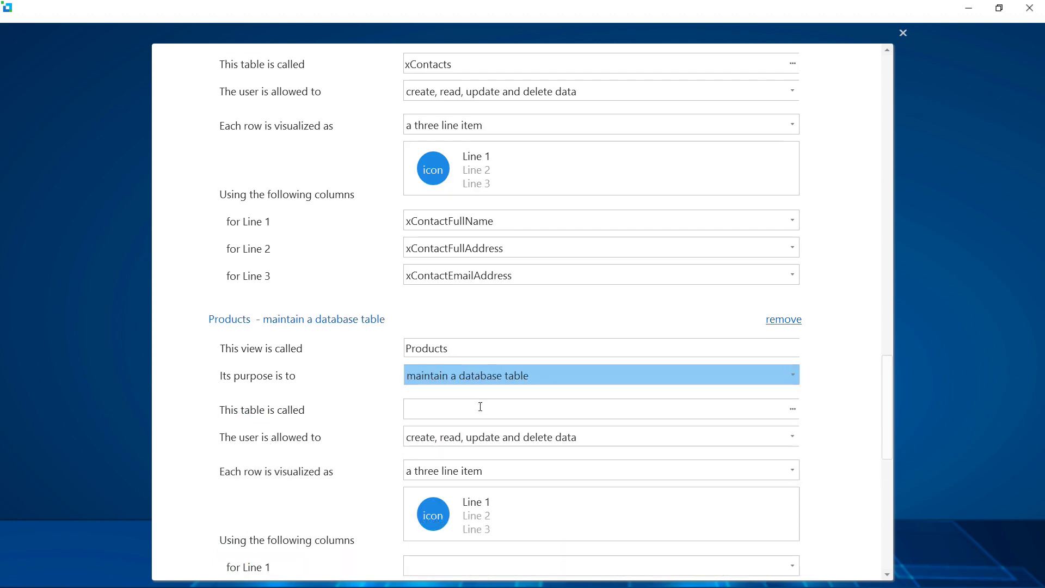
left_click(476, 409)
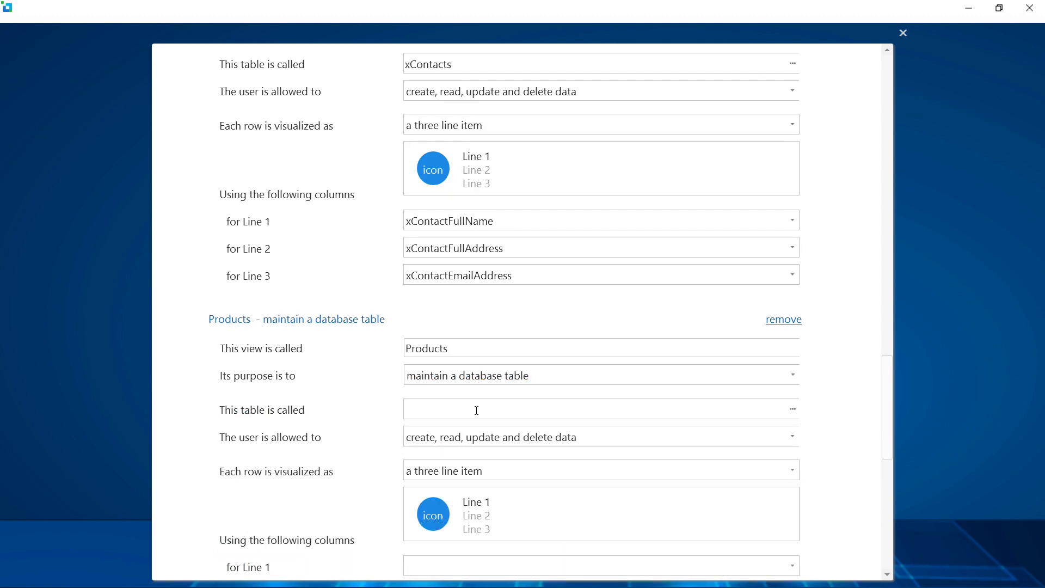
type("prod")
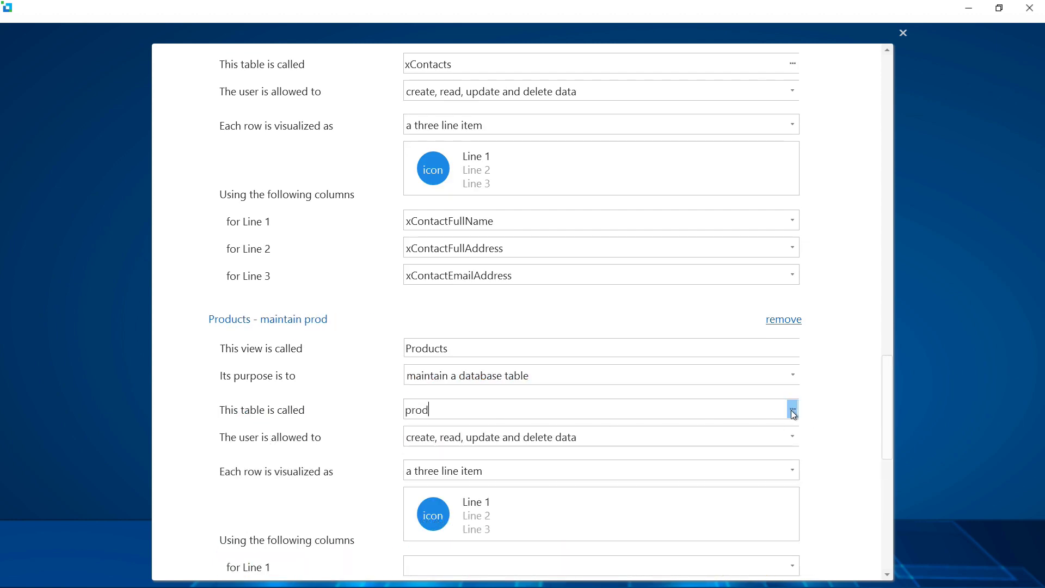
left_click(792, 411)
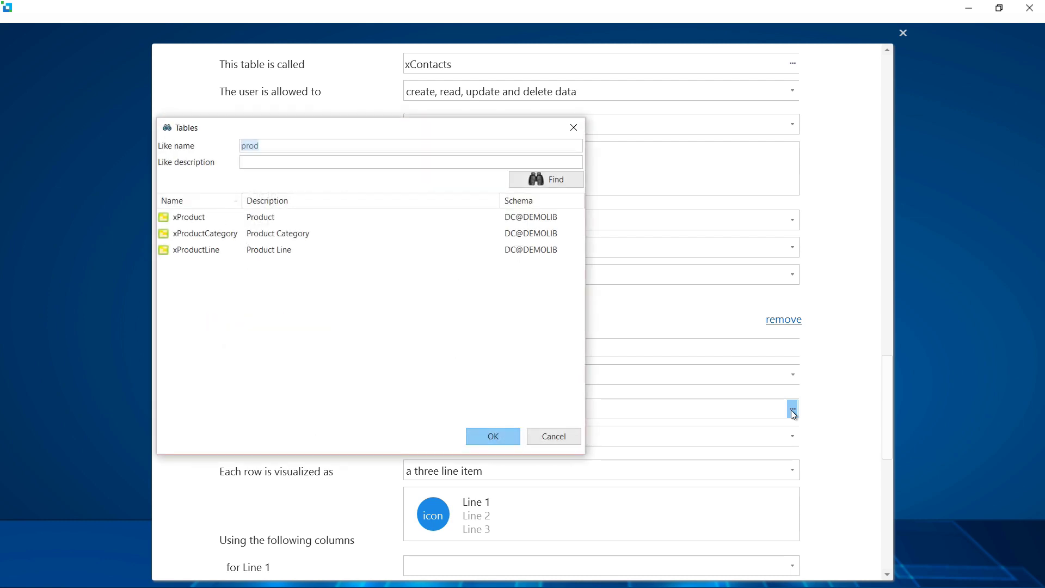
double_click(206, 221)
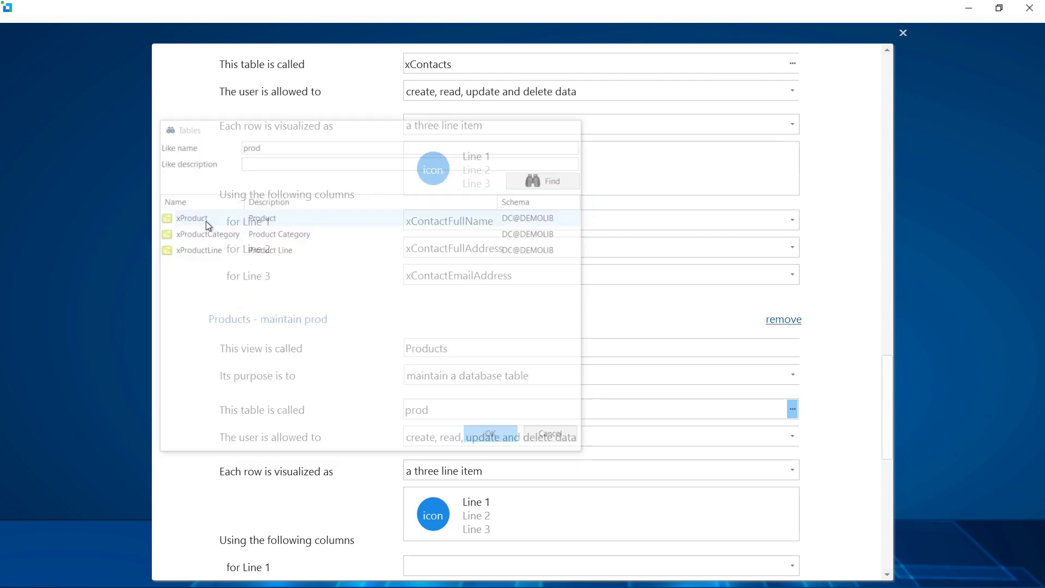
scroll(886, 409, "down", 1)
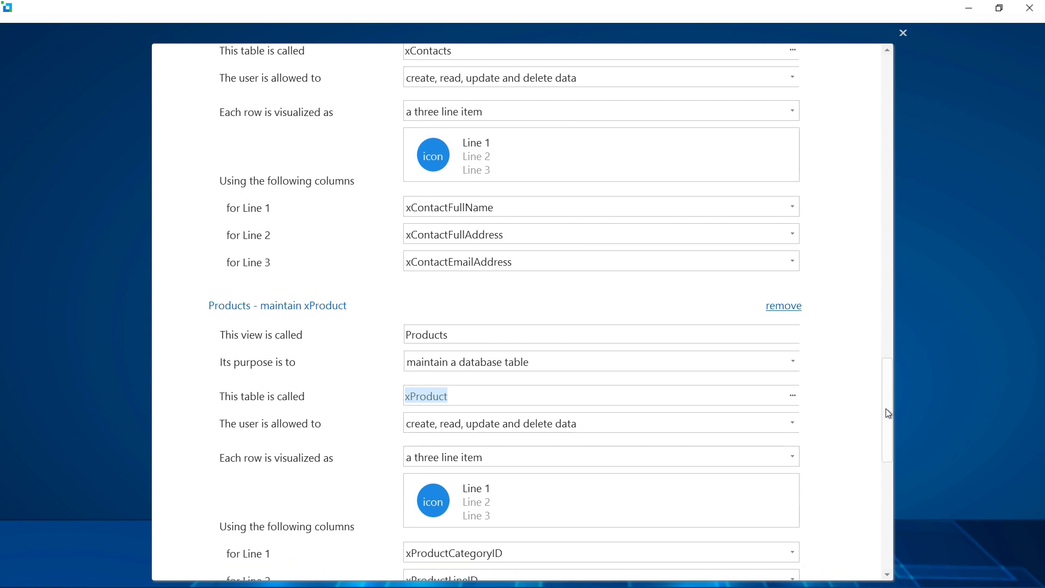
scroll(889, 415, "down", 5)
scroll(568, 343, "up", 2)
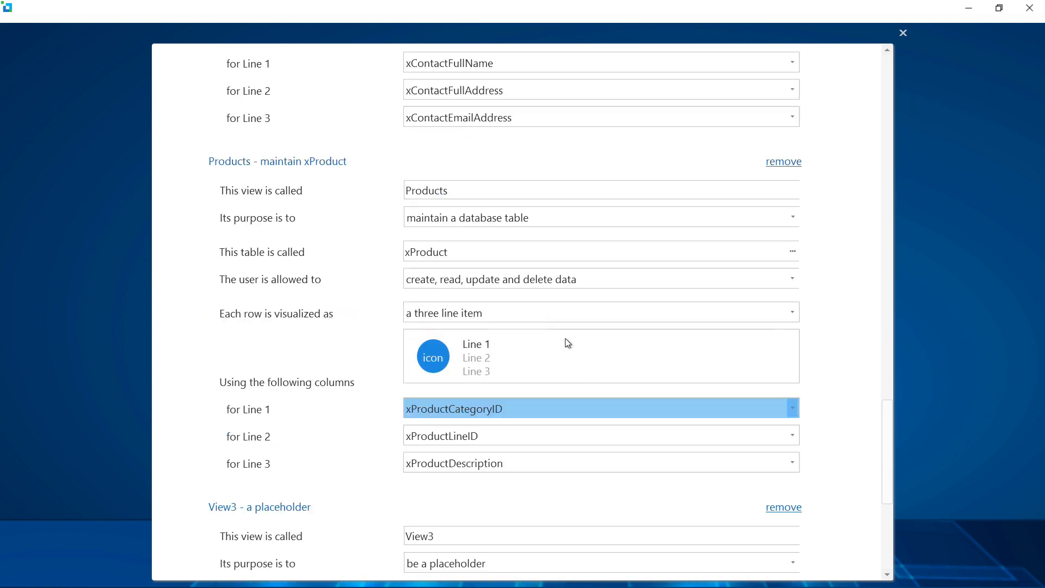
Show xProductID on Line 1, xProductDescription on Line 2 and xProductPrice on Line 3
left_click(453, 254)
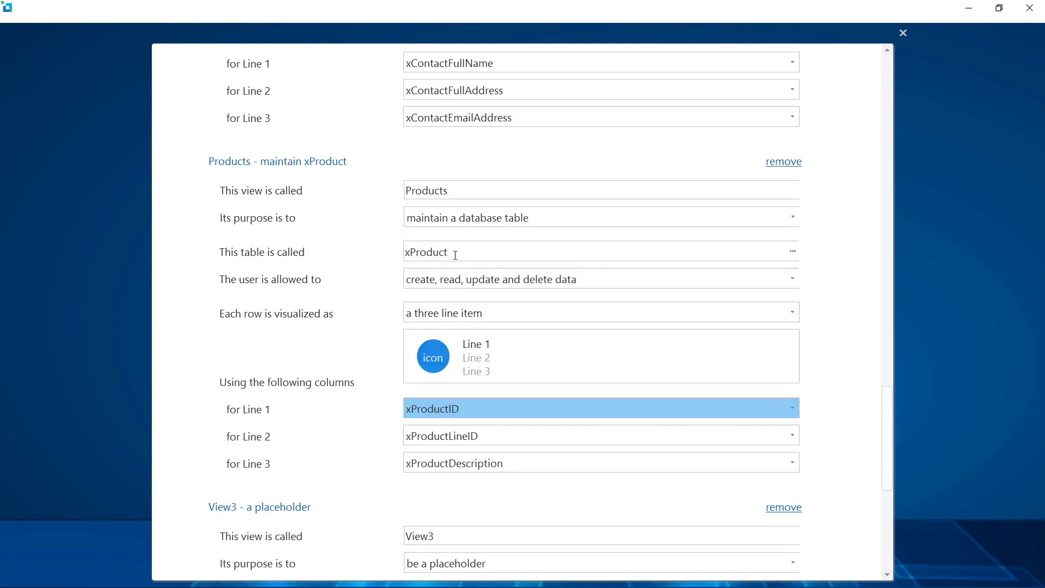
left_click(476, 444)
left_click(481, 287)
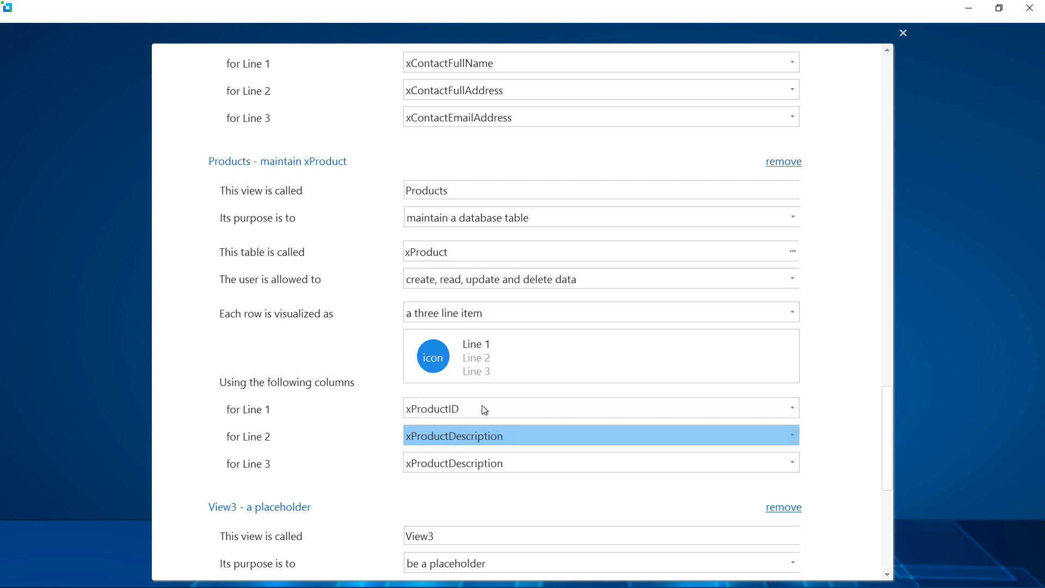
left_click(473, 463)
left_click(473, 353)
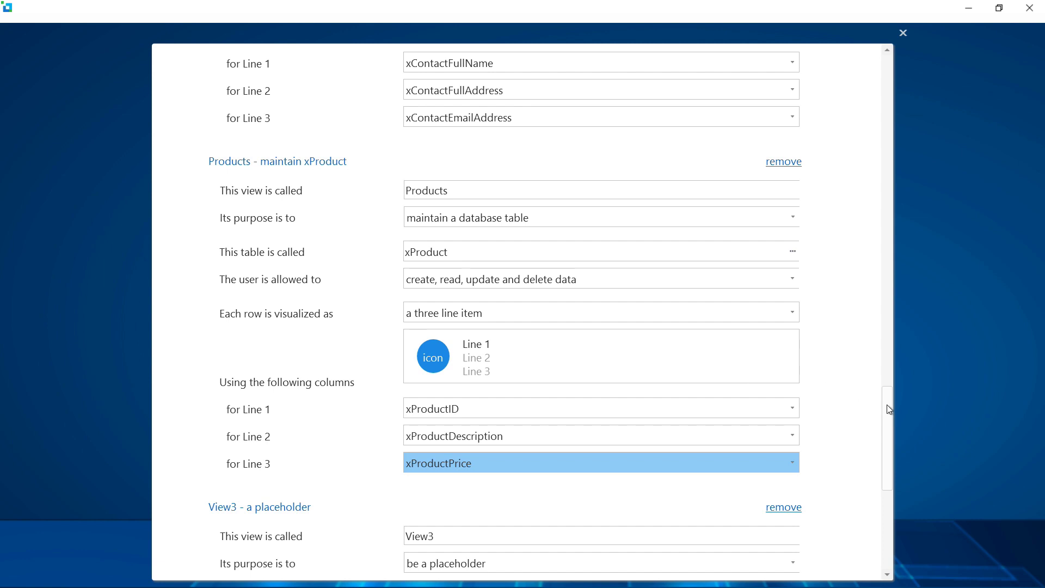
left_click_drag(887, 409, 888, 446)
Rename the third view to Tasks and settle on the teal theme after trying red and indigo
double_click(462, 311)
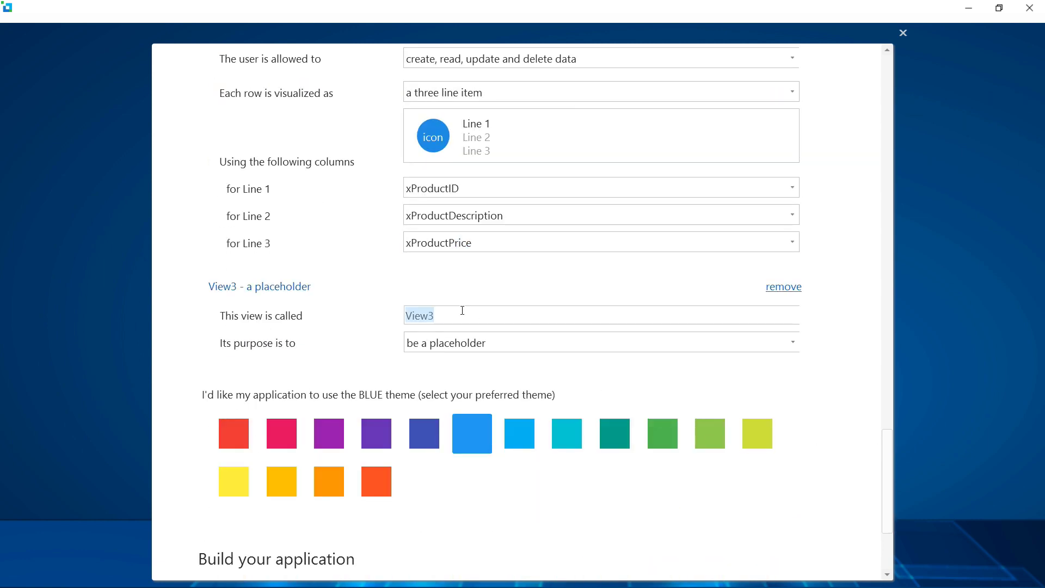
type("Tasks")
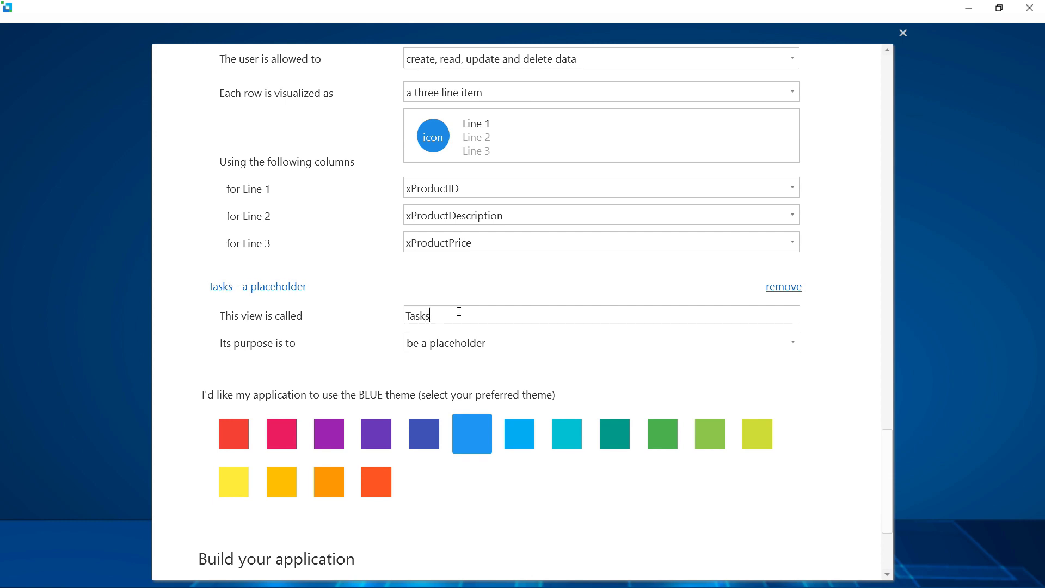
left_click(245, 430)
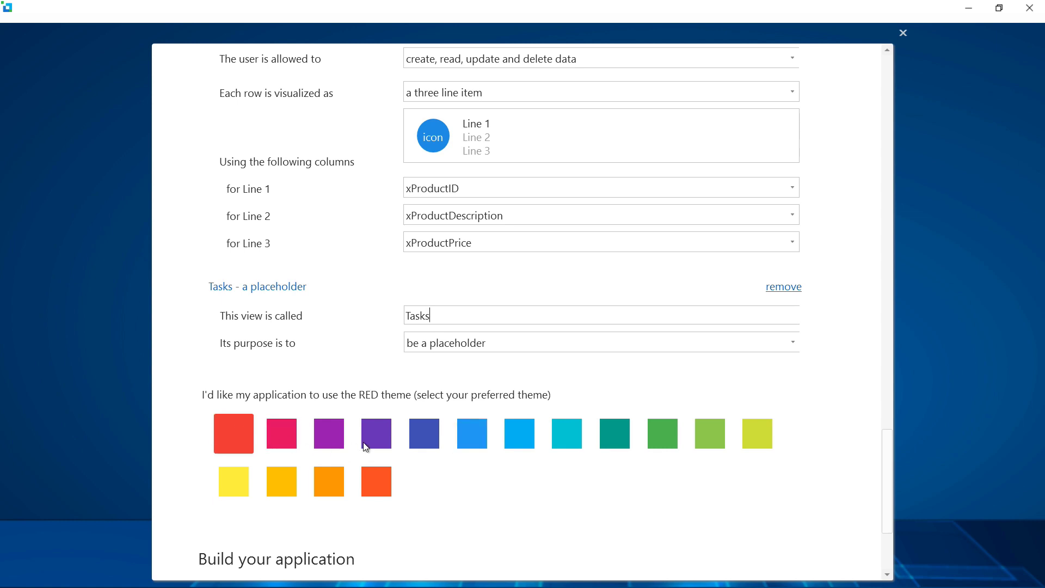
left_click(426, 442)
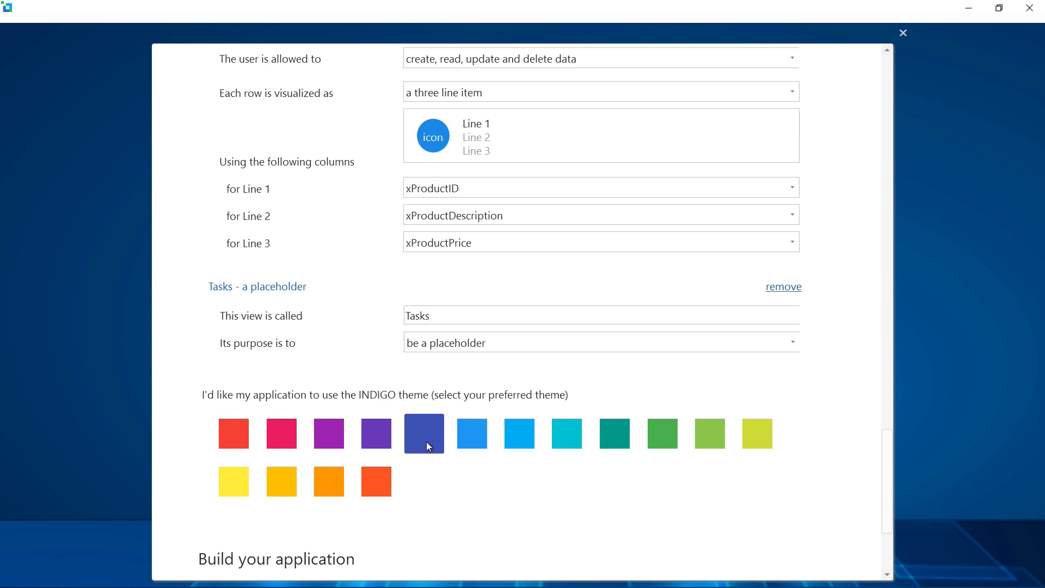
left_click(610, 432)
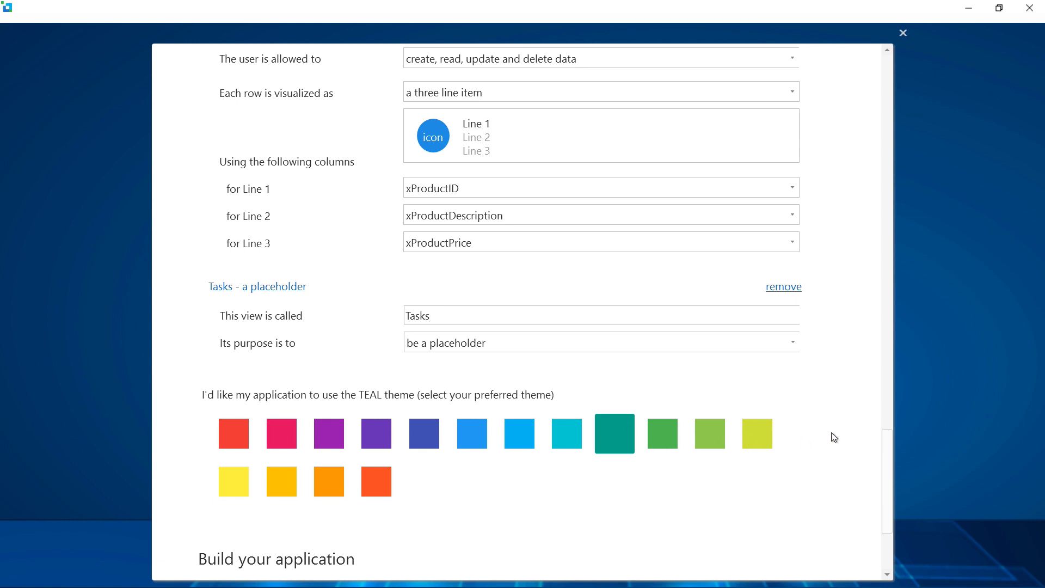
scroll(893, 494, "down", 3)
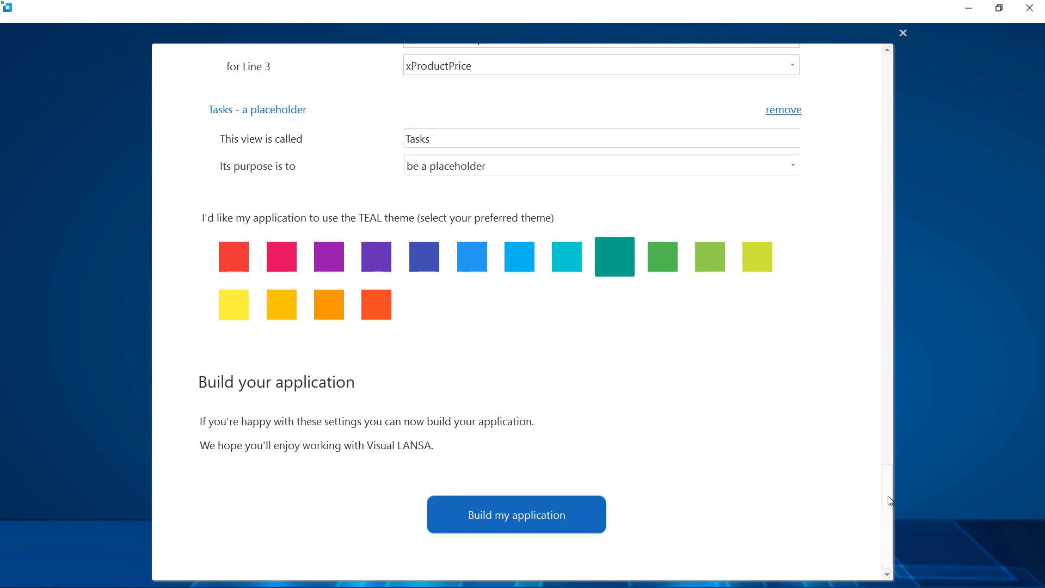
Build My App and sign in to the generated app in Chrome so the contacts list loads
left_click(537, 504)
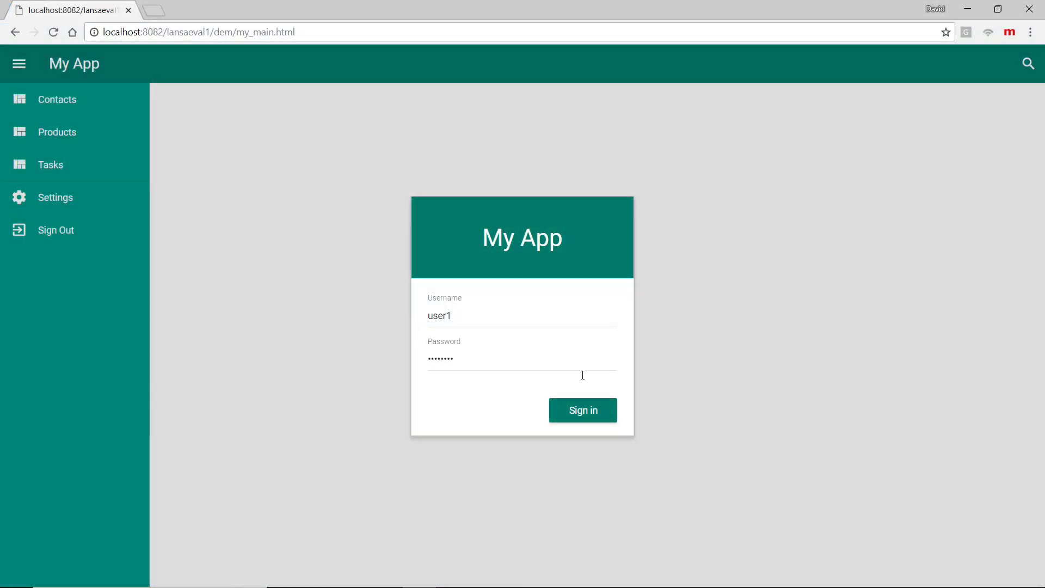
left_click(578, 415)
scroll(577, 417, "down", 4)
scroll(578, 416, "up", 1)
scroll(578, 416, "up", 3)
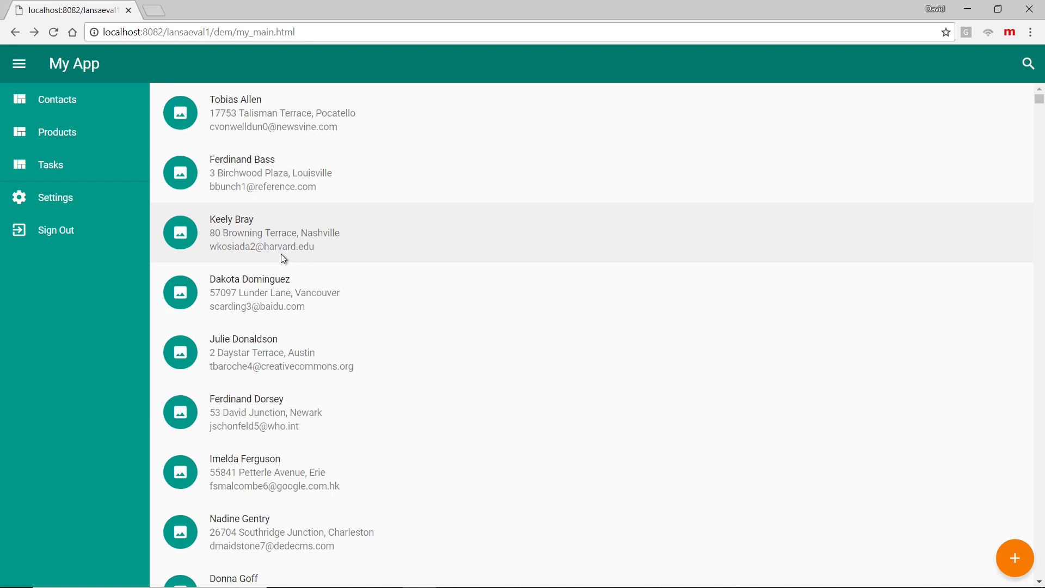
left_click(282, 255)
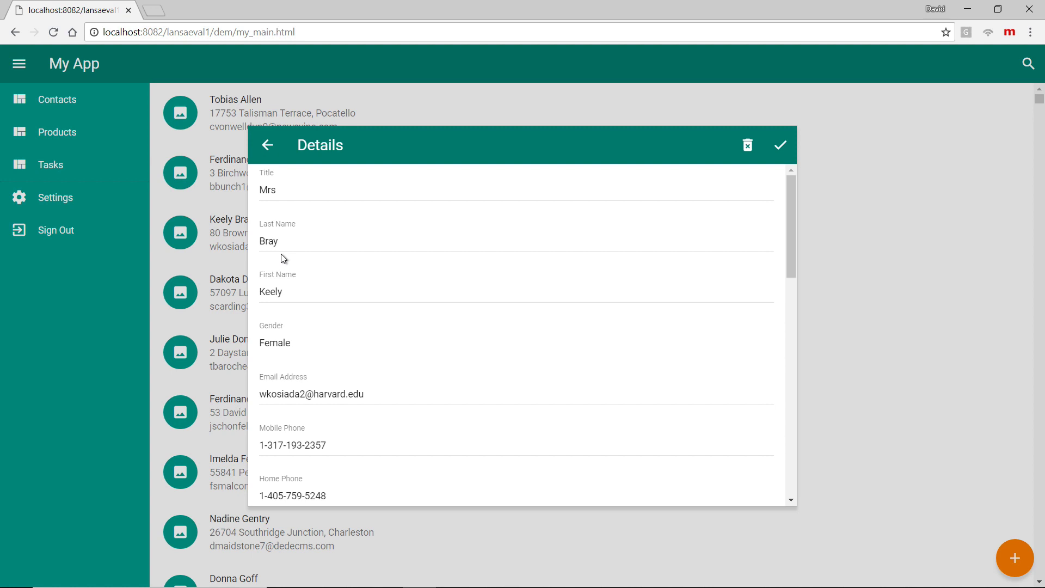
left_click(303, 192)
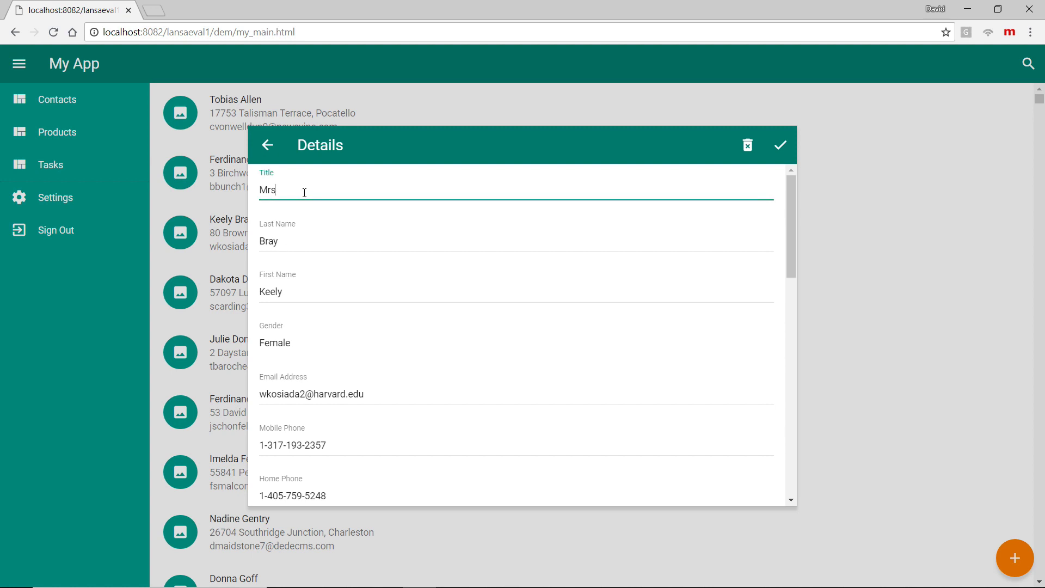
left_click(315, 238)
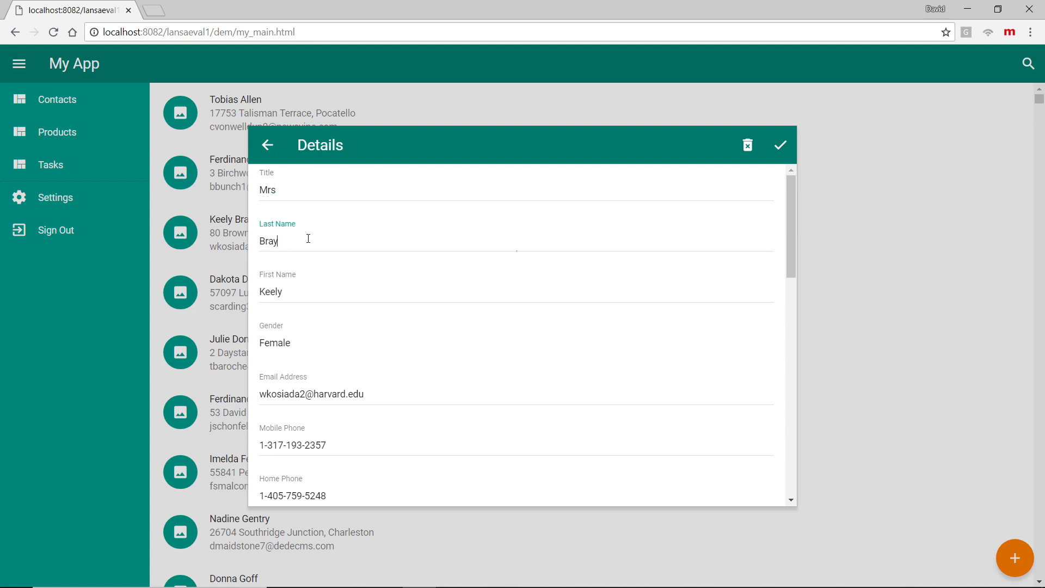
left_click(299, 298)
scroll(299, 298, "down", 2)
scroll(301, 299, "down", 2)
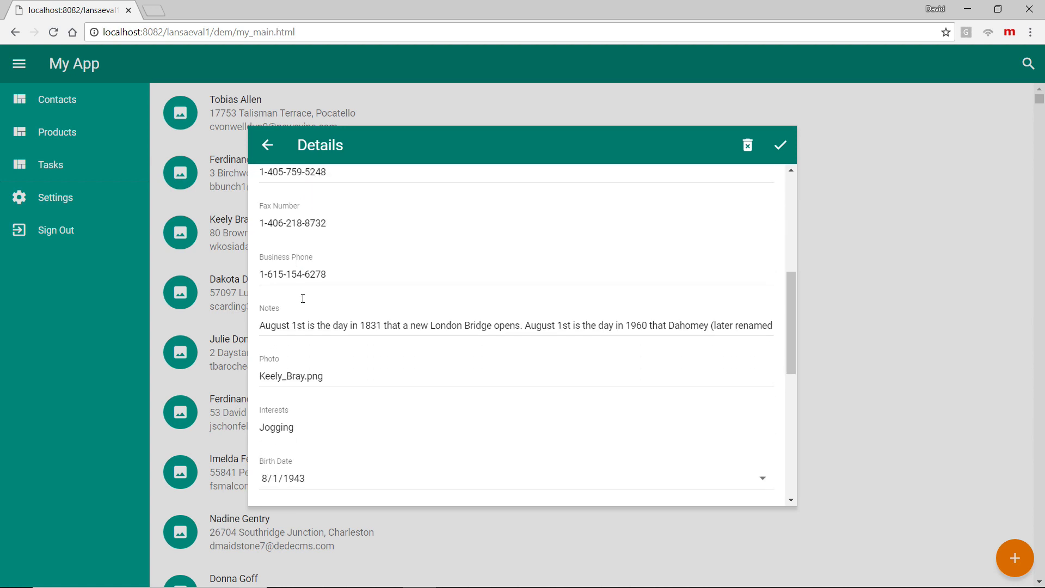
scroll(302, 299, "down", 2)
scroll(306, 306, "down", 1)
left_click(308, 313)
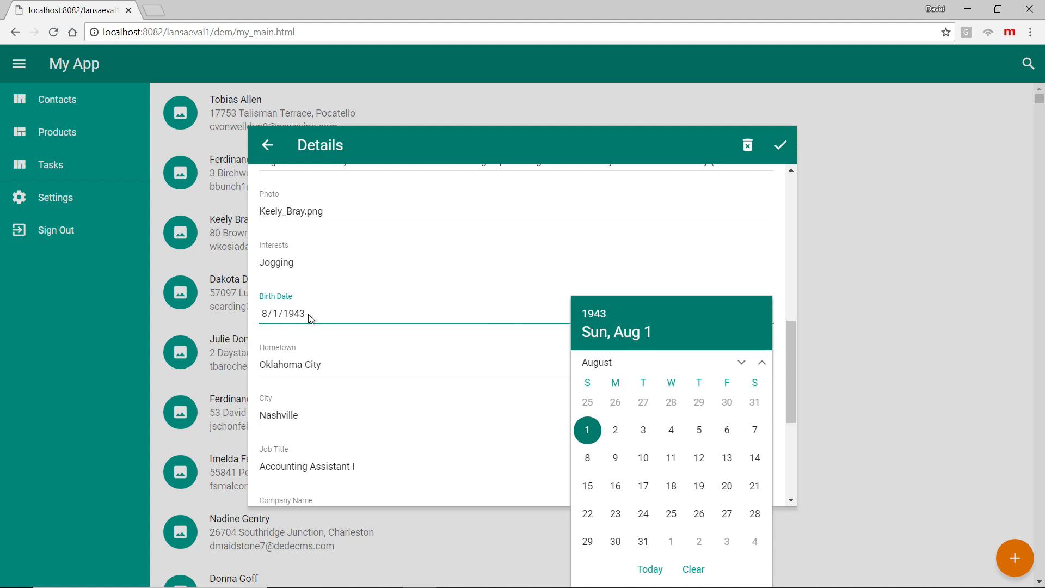
scroll(309, 317, "up", 2)
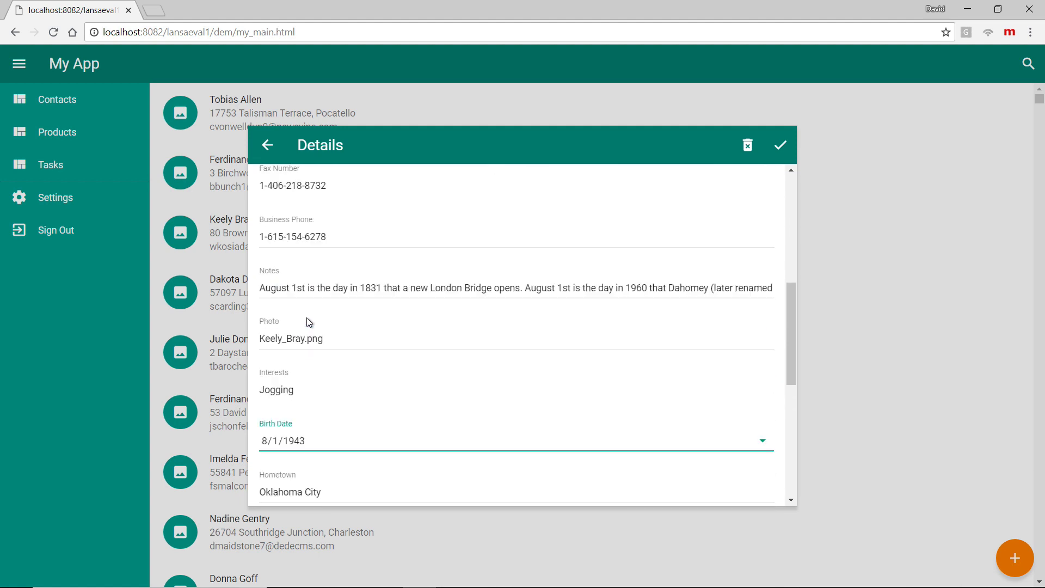
scroll(309, 318, "up", 3)
Clear the Last Name, confirm saving is rejected as required, and leave without saving
left_click(287, 242)
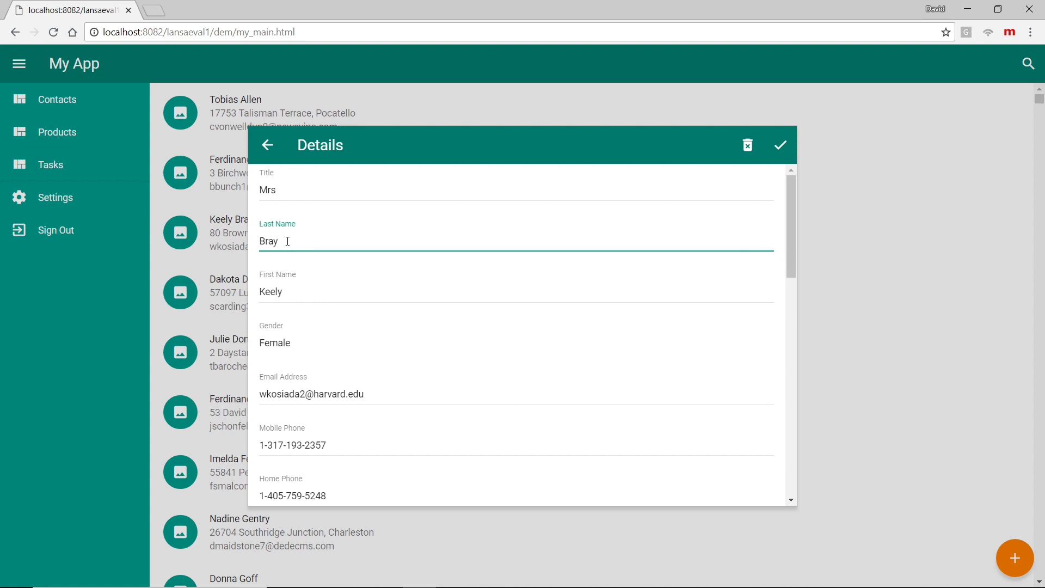
key("BackSpace")
key("BackSpace")
key("BackSpace")
key("BackSpace")
left_click(781, 146)
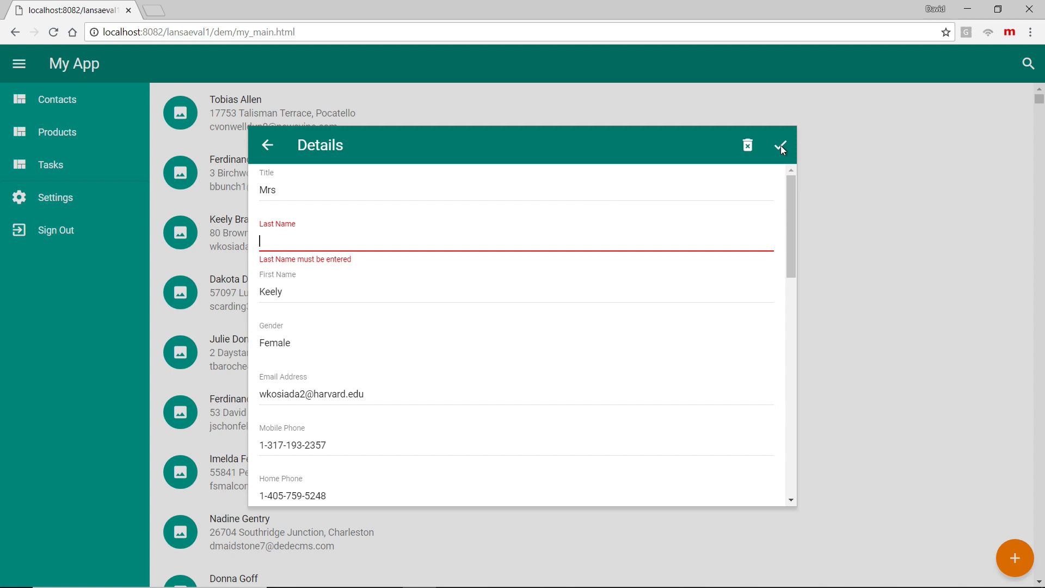
left_click(271, 144)
Visit the Products list, the Tasks placeholder page and the app Settings
left_click(56, 134)
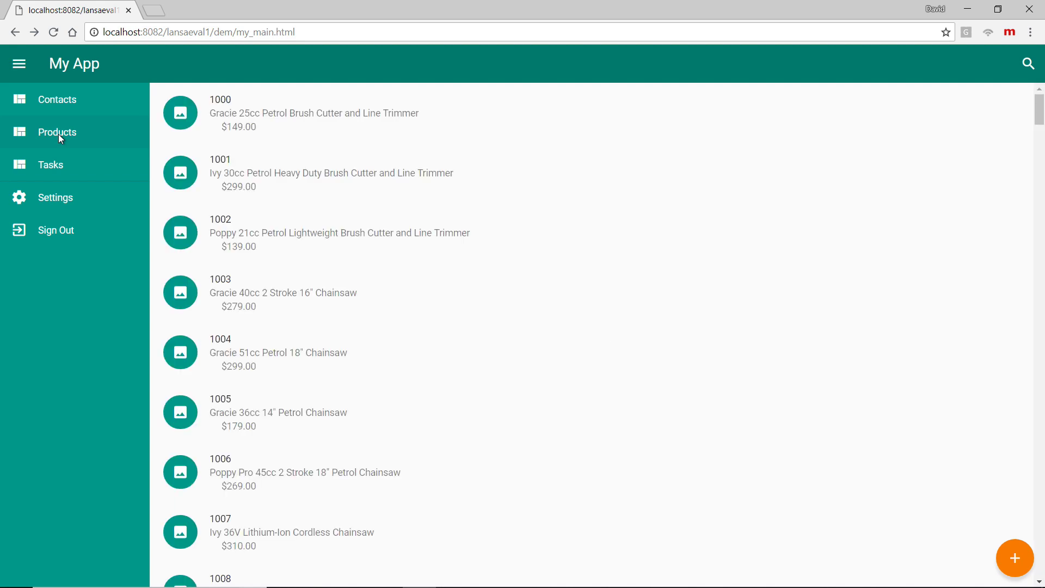
left_click(55, 164)
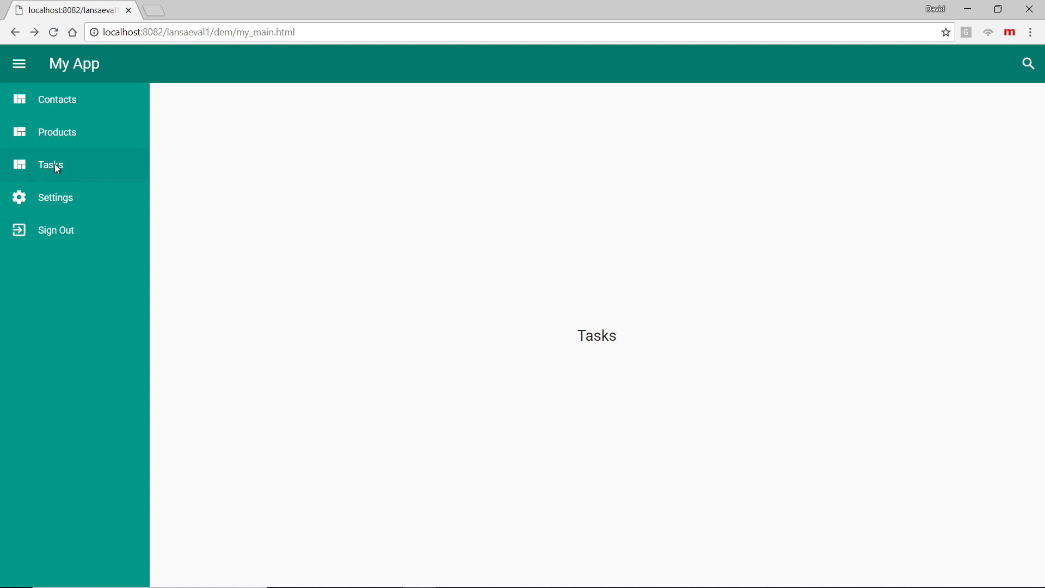
left_click(53, 200)
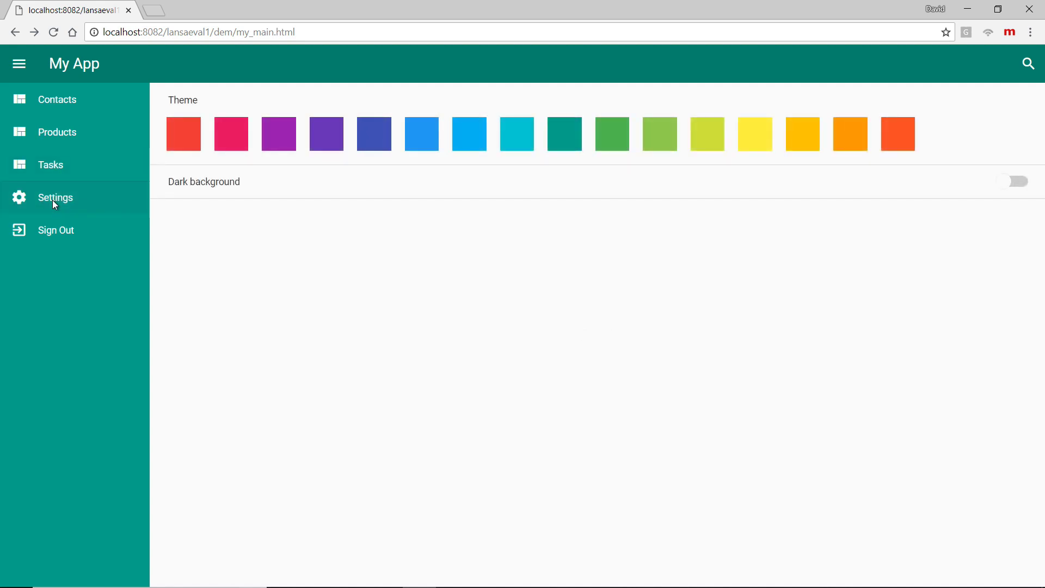
Try the red and indigo themes in Settings, then switch back to teal
left_click(175, 146)
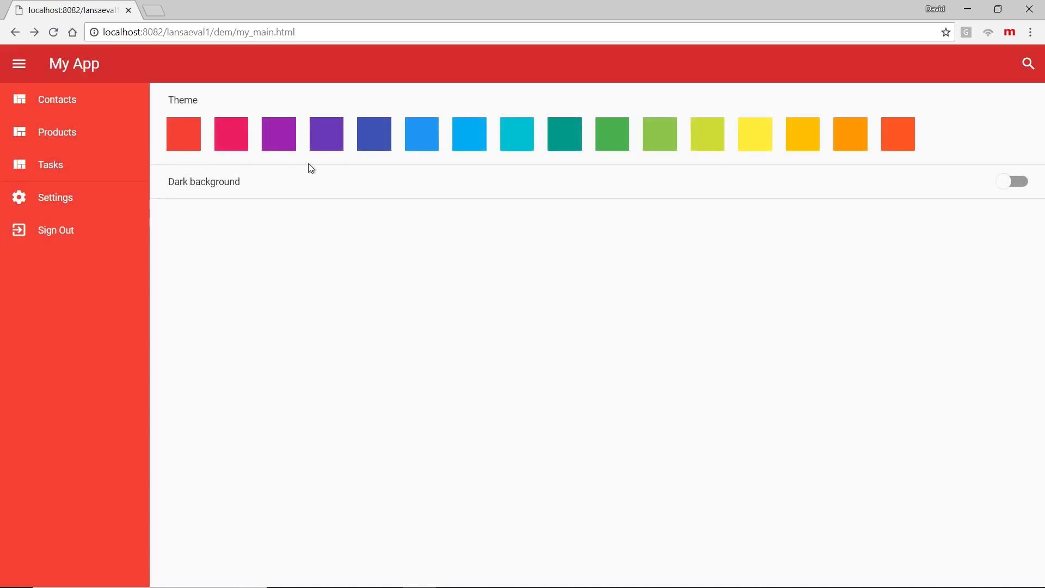
left_click(380, 149)
left_click(567, 151)
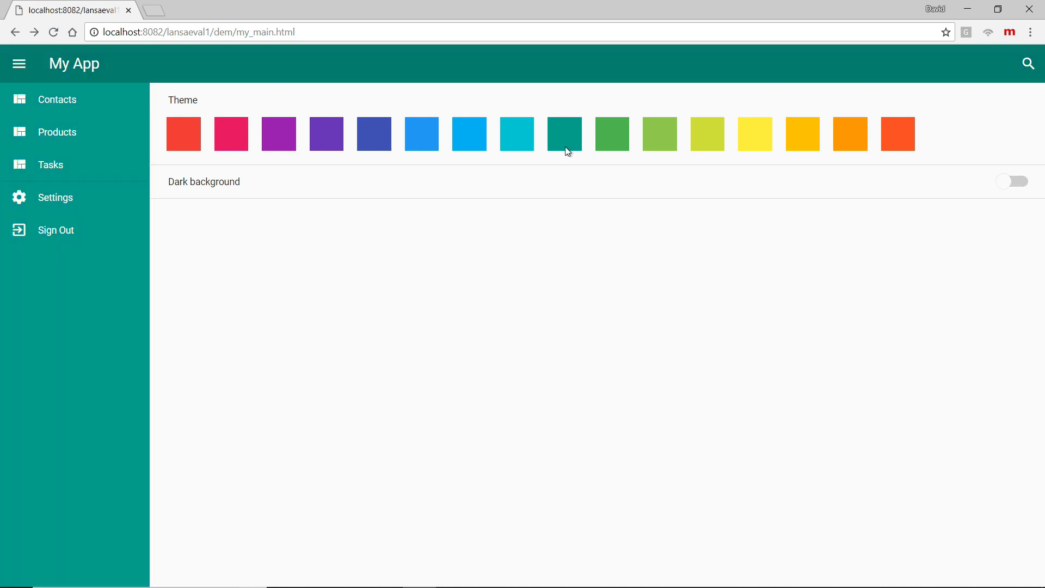
Sign out, switch Chrome to phone device emulation and sign in again
left_click(68, 230)
key("ctrl+shift+i")
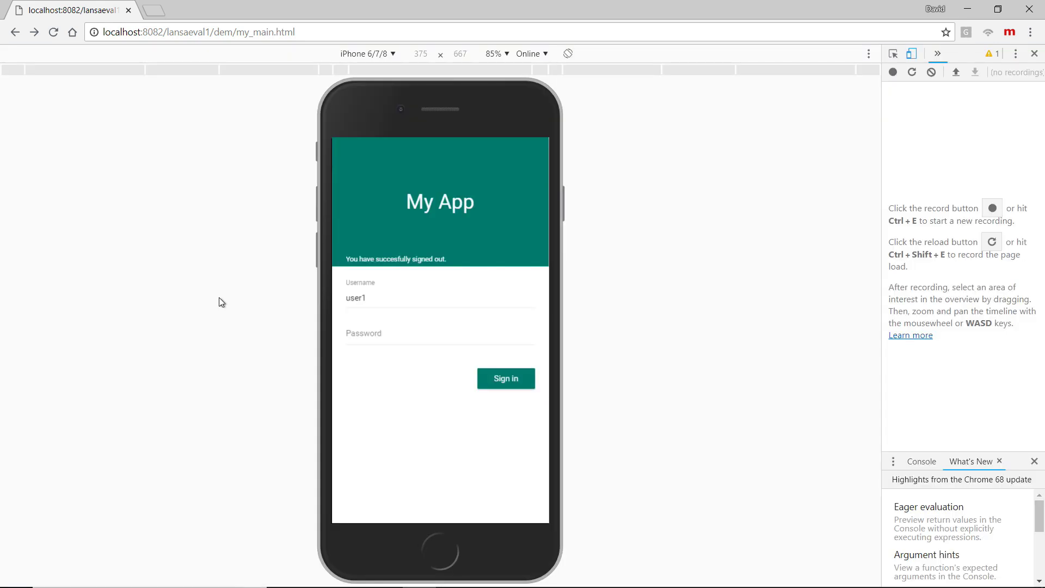
left_click(514, 375)
scroll(519, 380, "down", 3)
scroll(519, 380, "down", 3)
scroll(522, 378, "up", 6)
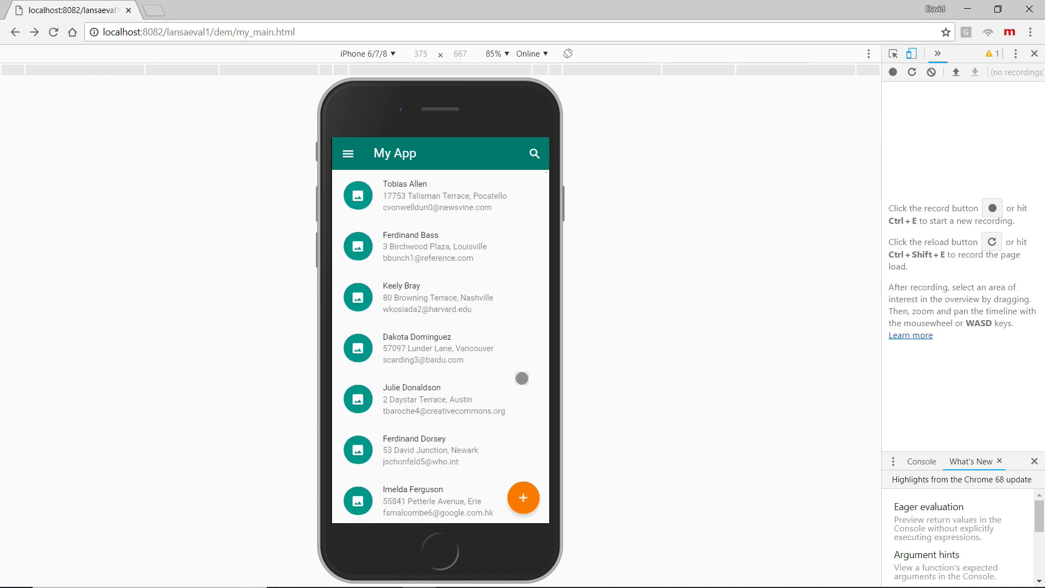
left_click(402, 288)
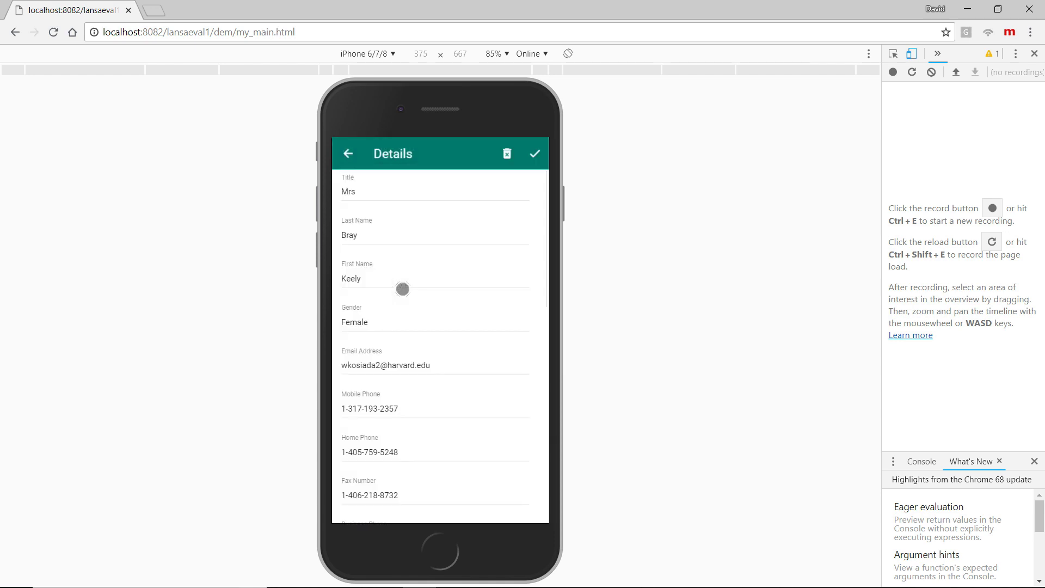
left_click(399, 193)
left_click(379, 242)
left_click(382, 266)
left_click(373, 235)
key("BackSpace")
key("BackSpace")
key("BackSpace")
key("BackSpace")
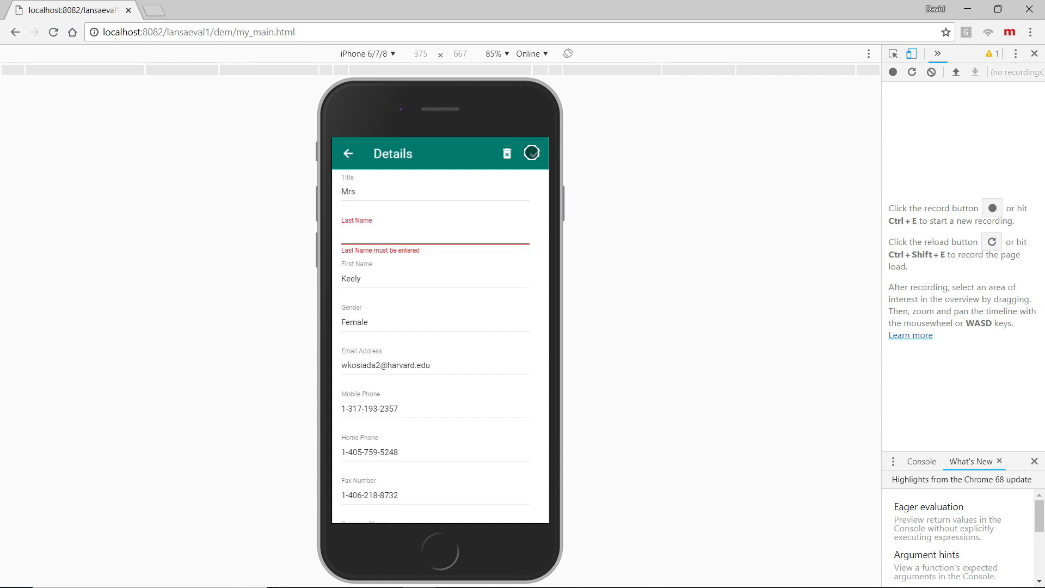
left_click(349, 153)
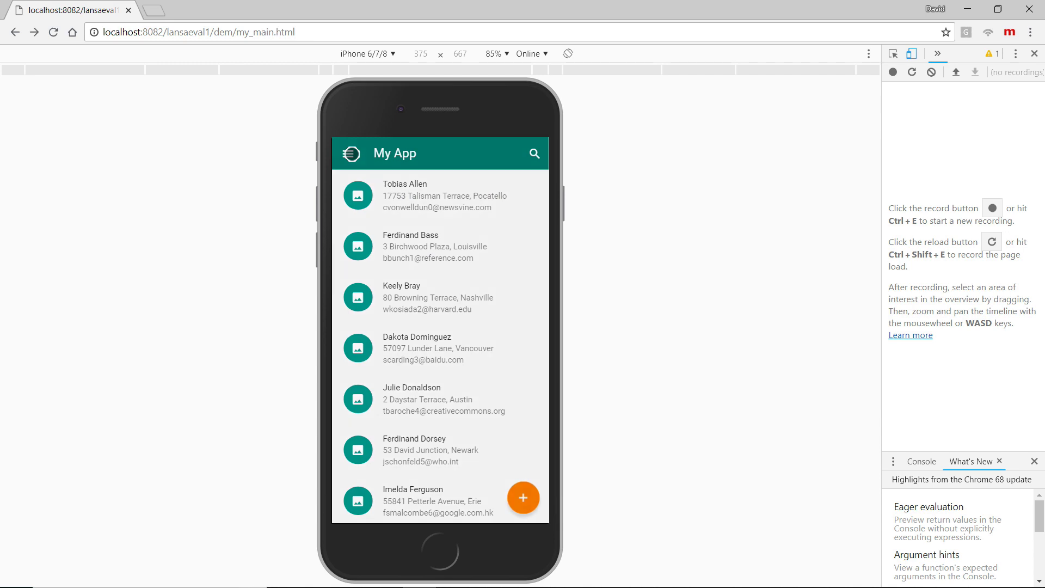
Use the navigation drawer to open the Products list and then the Tasks page
left_click(352, 153)
left_click(392, 184)
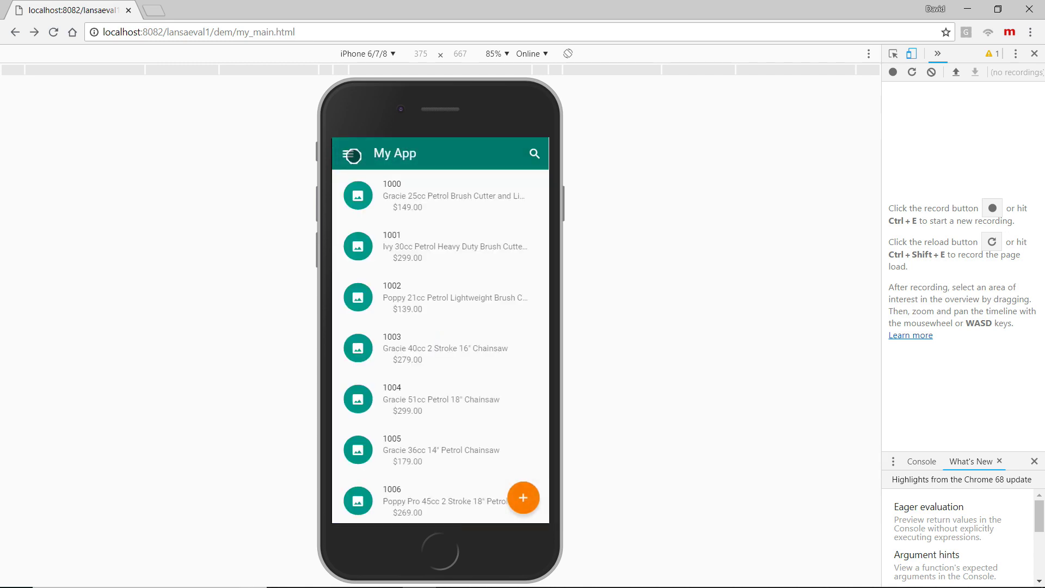
left_click(348, 153)
left_click(373, 207)
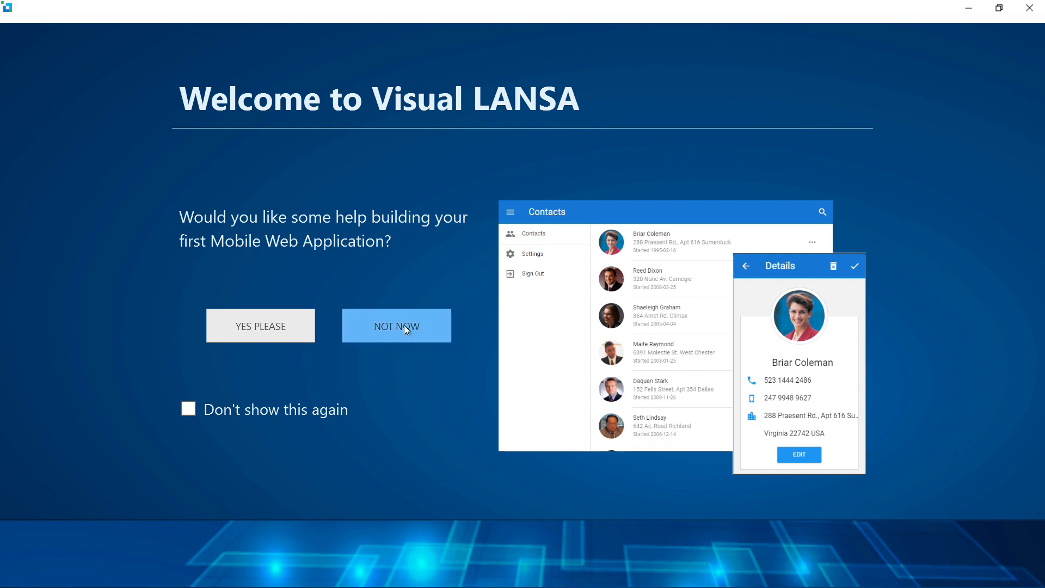
Dismiss the welcome screen and compile panel, then expand MY_Main's Views, Dialogs and Server Modules in Favorites
left_click(404, 328)
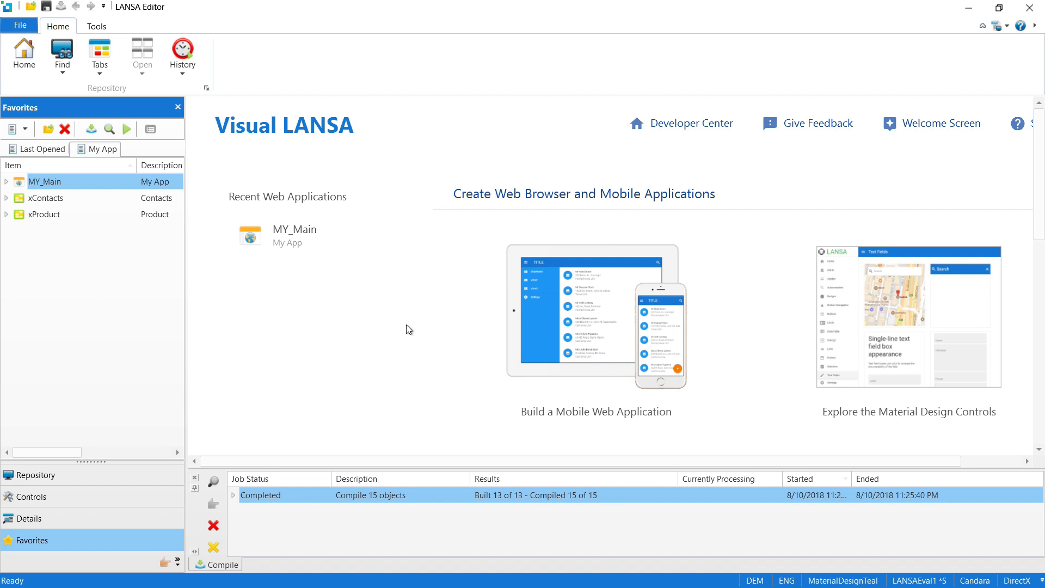
left_click(194, 479)
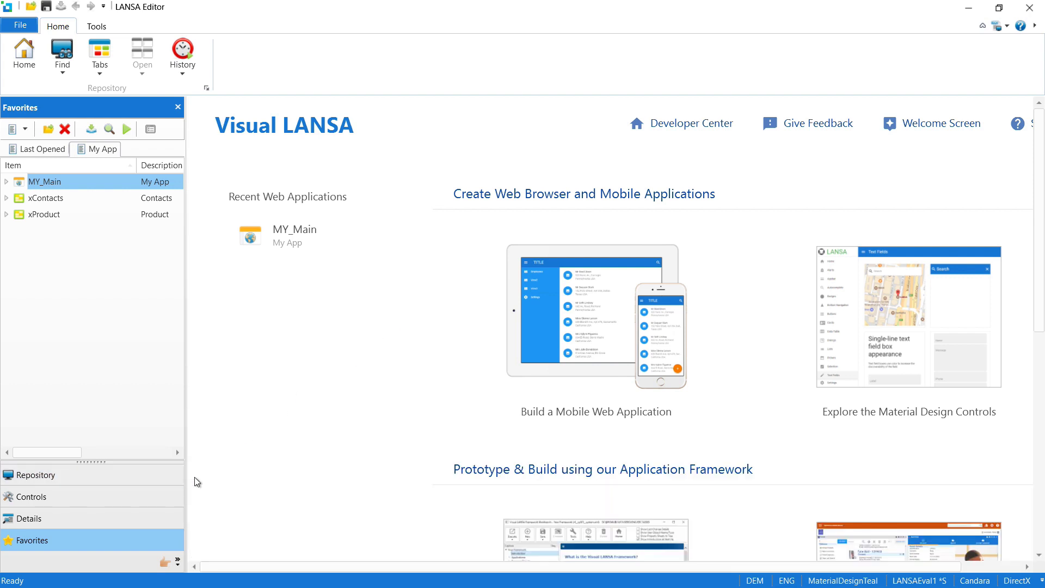
left_click(7, 182)
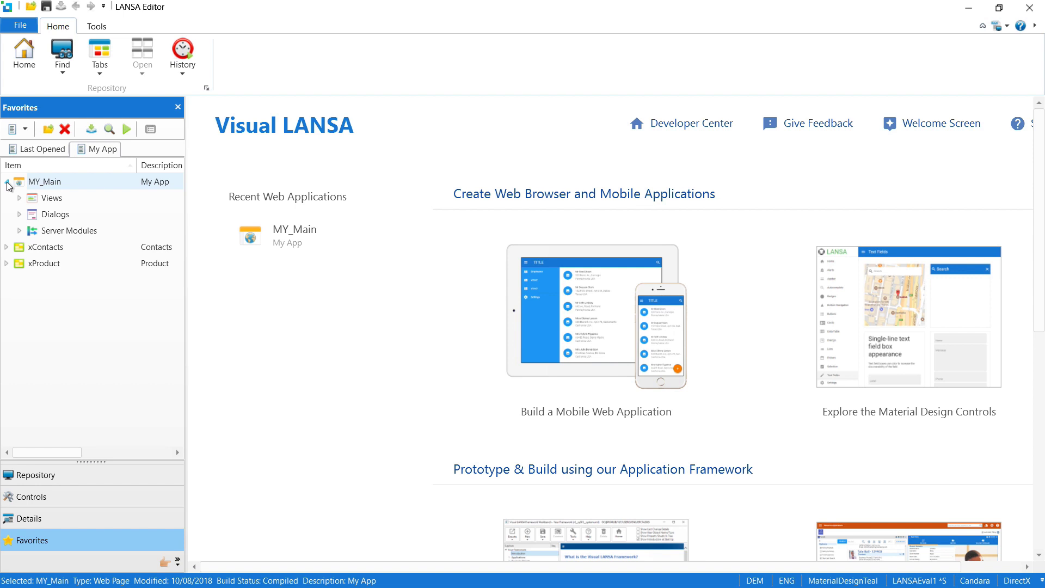
left_click(20, 197)
left_click(20, 280)
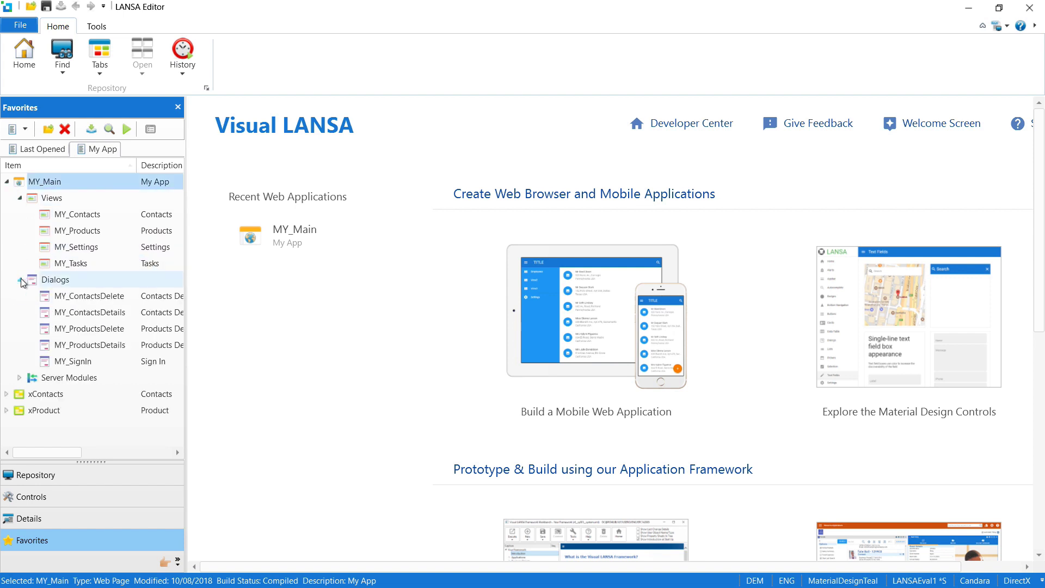
left_click(19, 377)
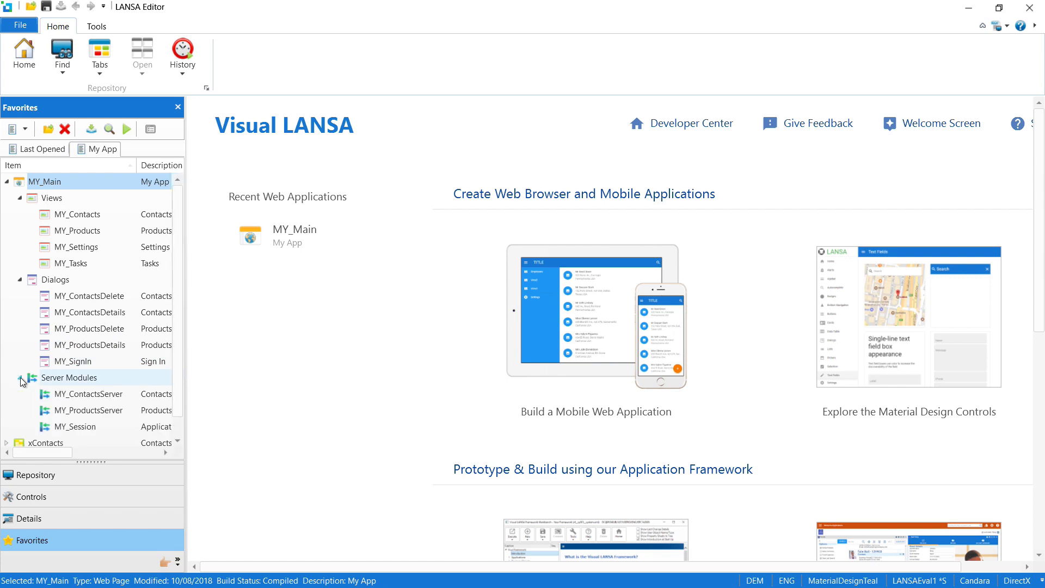
Open the MY_Main web page in the designer and open its MY_Tasks view for editing
double_click(60, 182)
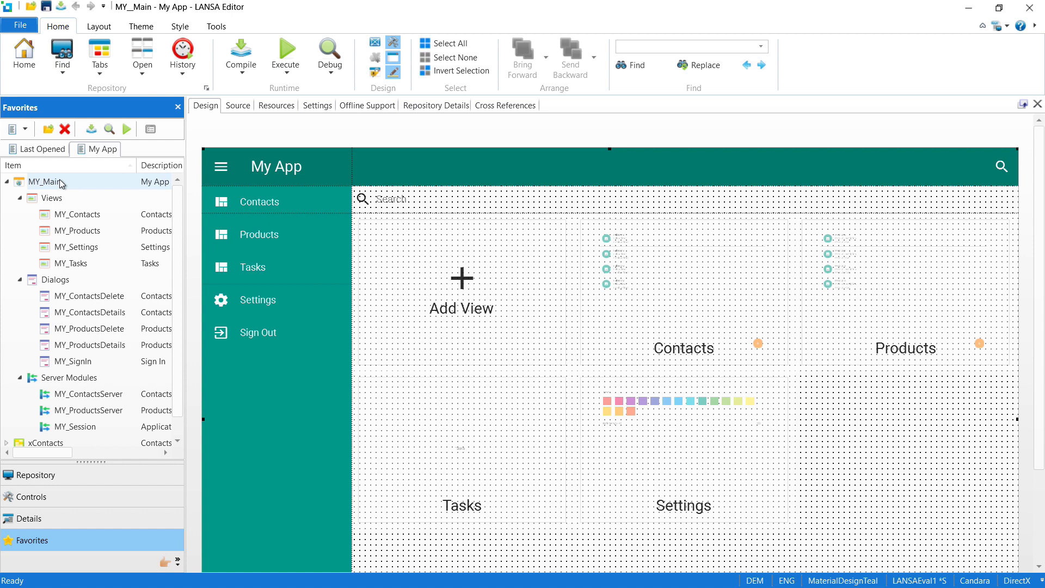
left_click(60, 182)
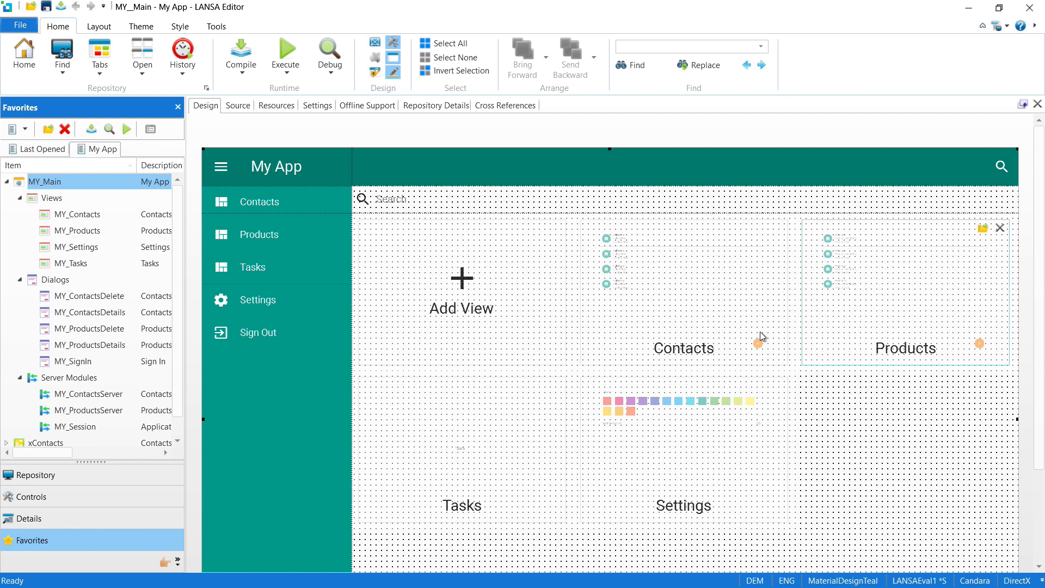
mouse_move(463, 449)
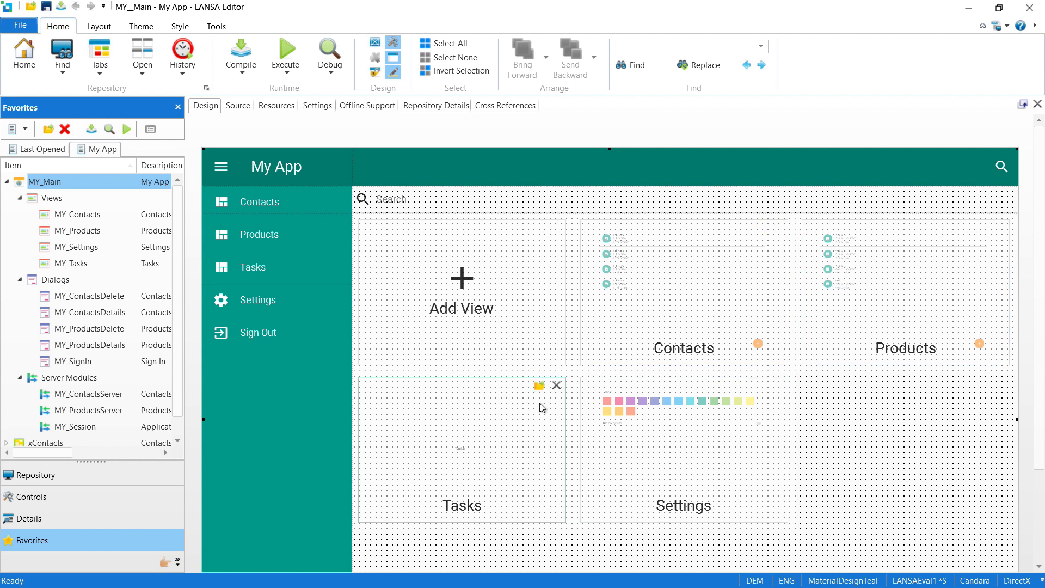
left_click(539, 385)
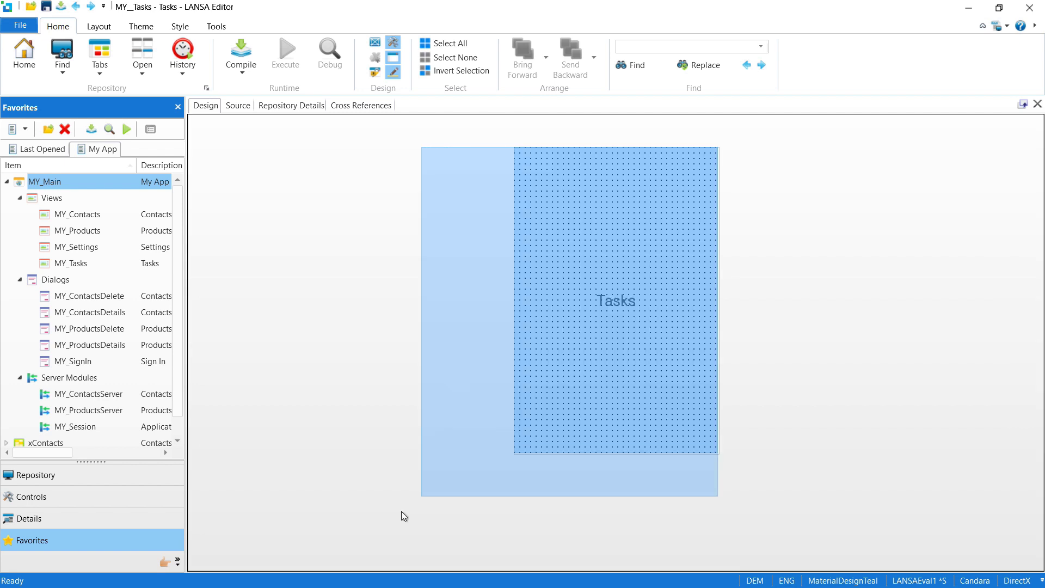
Enlarge the MY_Tasks design surface and delete its placeholder Tasks label
left_click_drag(515, 451, 368, 533)
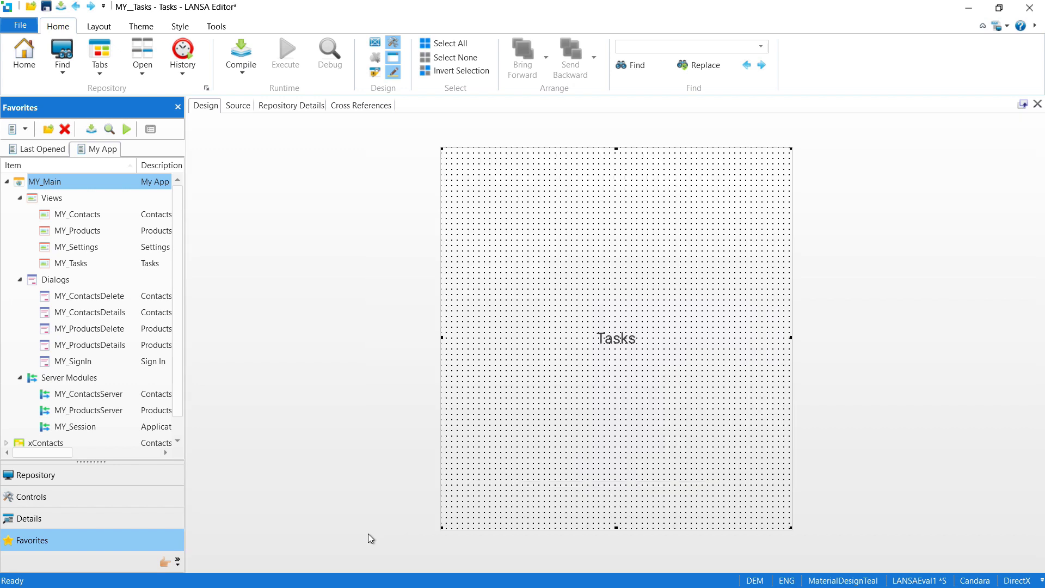
left_click(611, 338)
key("Delete")
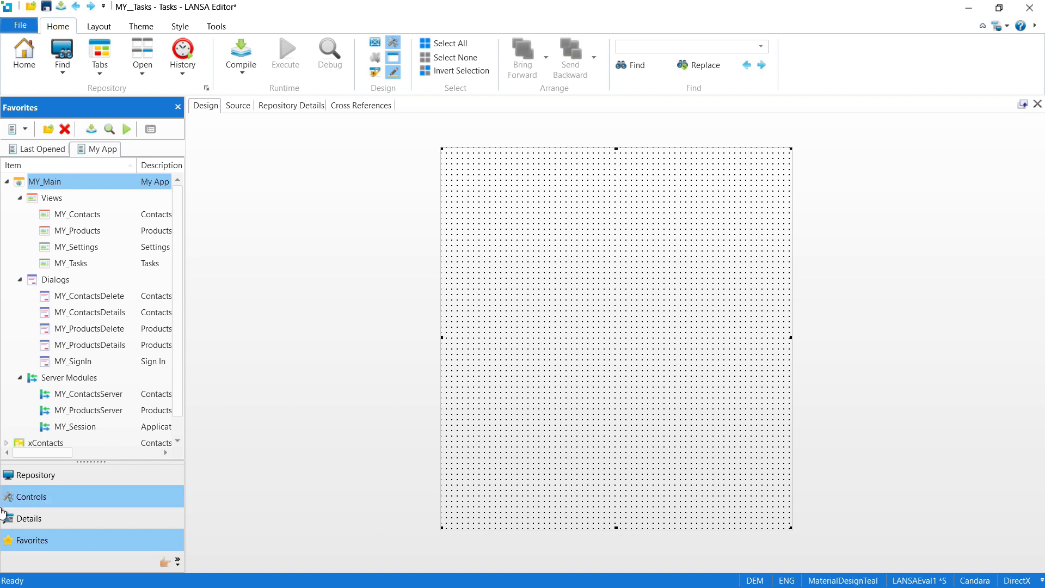
Browse the Controls palette to Data Tables and drag a data table onto the Tasks view
left_click(73, 502)
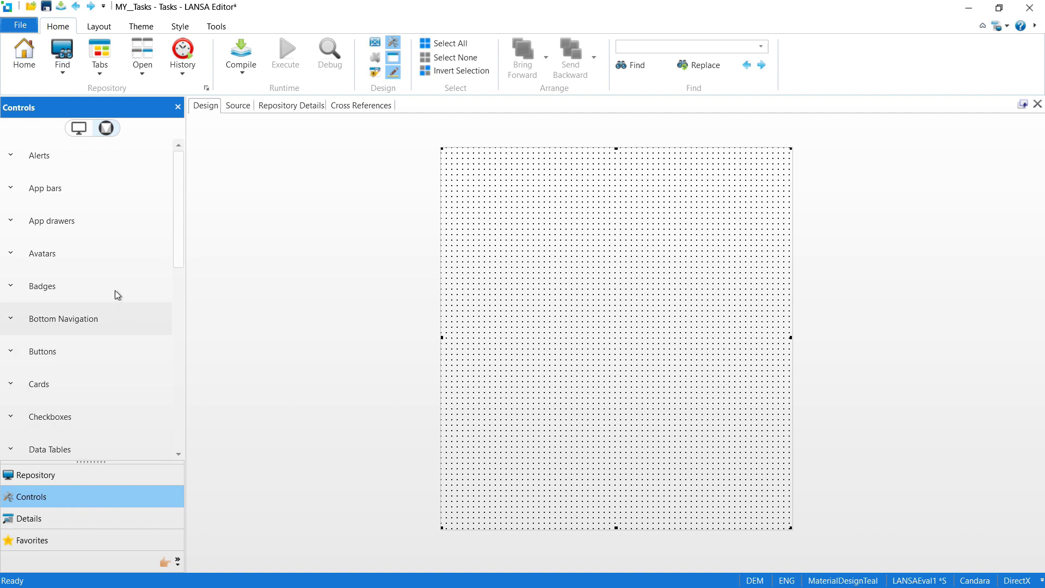
left_click(56, 287)
scroll(182, 217, "down", 1)
left_click_drag(182, 216, 183, 323)
left_click(143, 303)
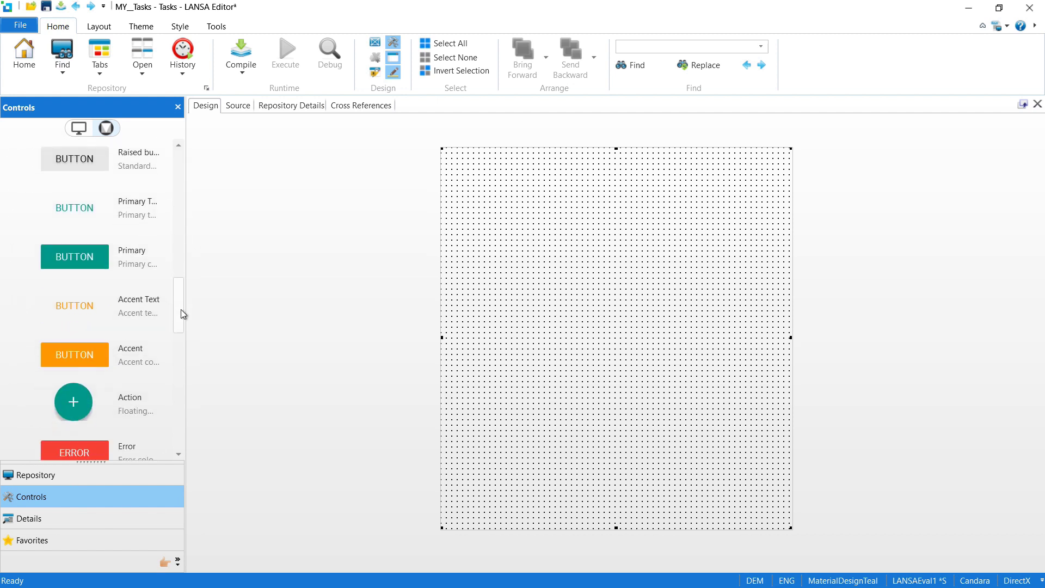
left_click_drag(177, 280, 179, 363)
left_click(93, 233)
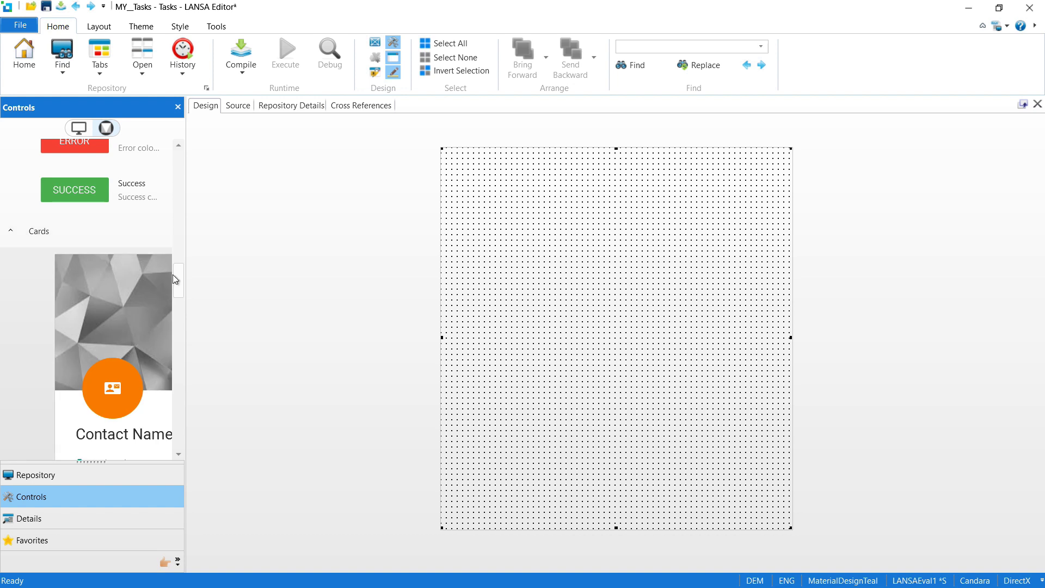
left_click_drag(177, 273, 169, 385)
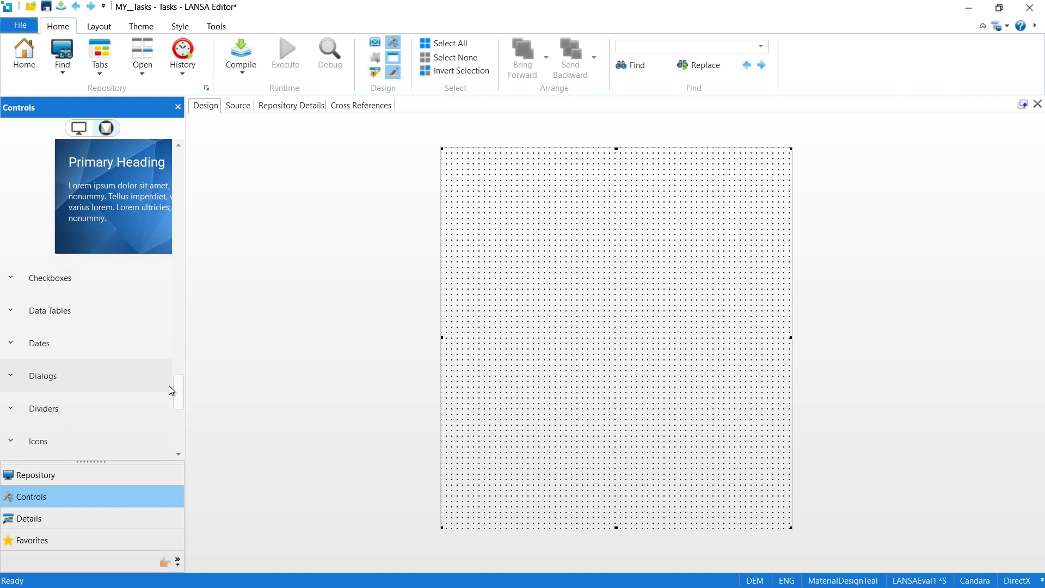
left_click(52, 310)
mouse_move(59, 347)
left_mouse_down()
mouse_move(301, 427)
mouse_move(468, 337)
left_mouse_up()
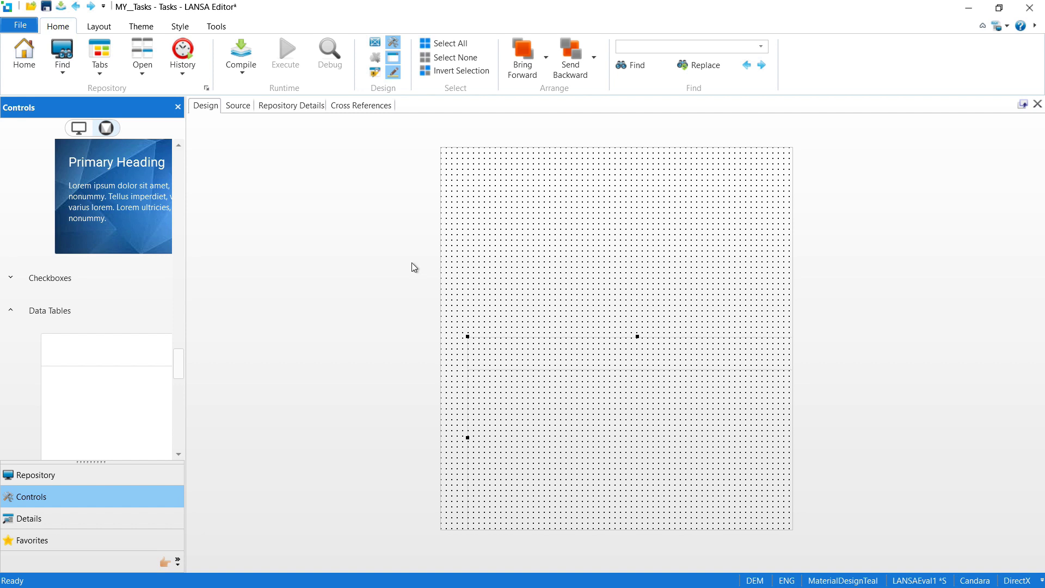
Size the table to Fit Both via Layout and raise its Item Margins to 10
left_click(106, 29)
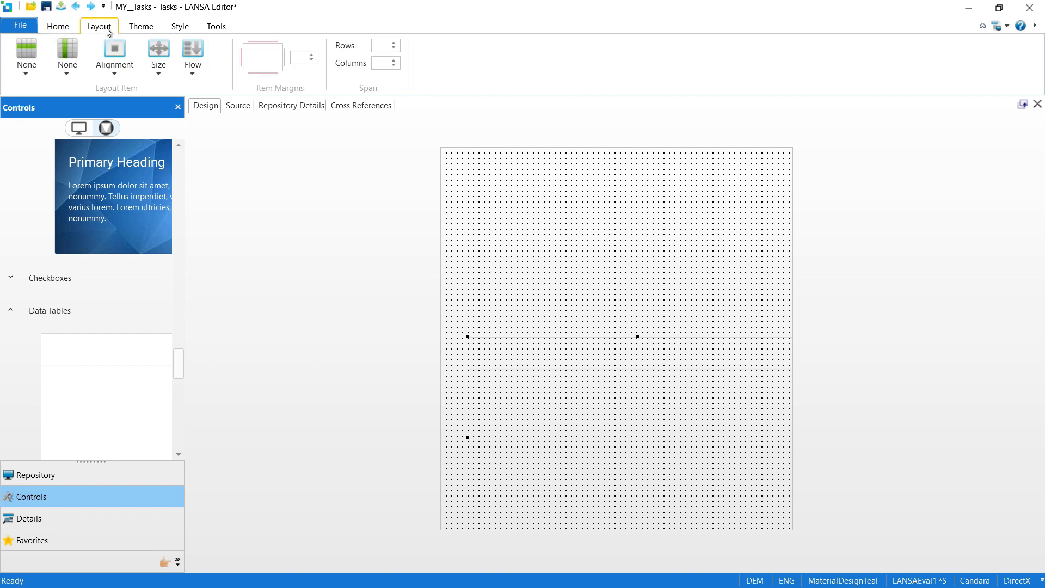
left_click(159, 65)
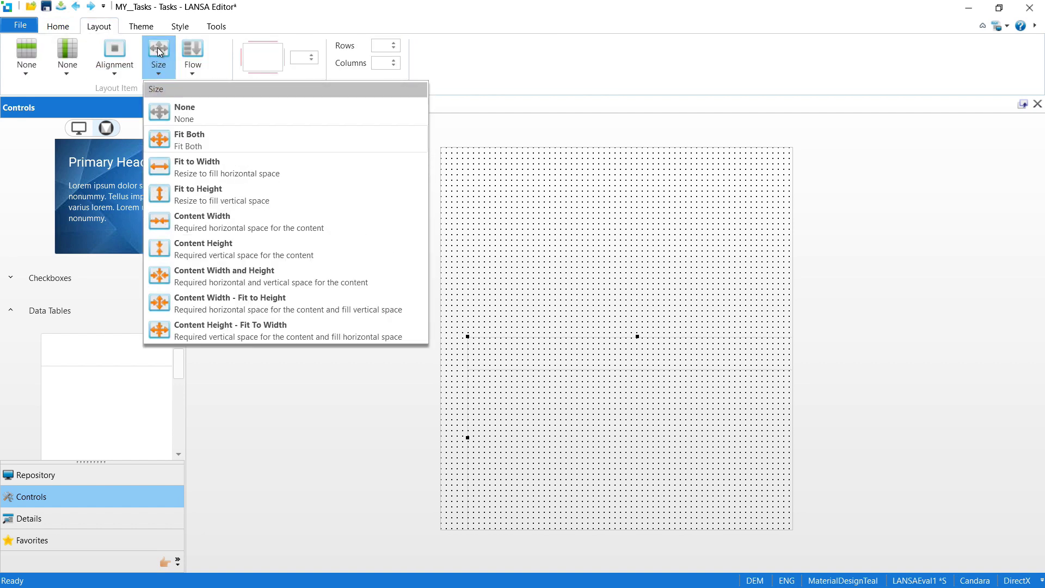
left_click(187, 132)
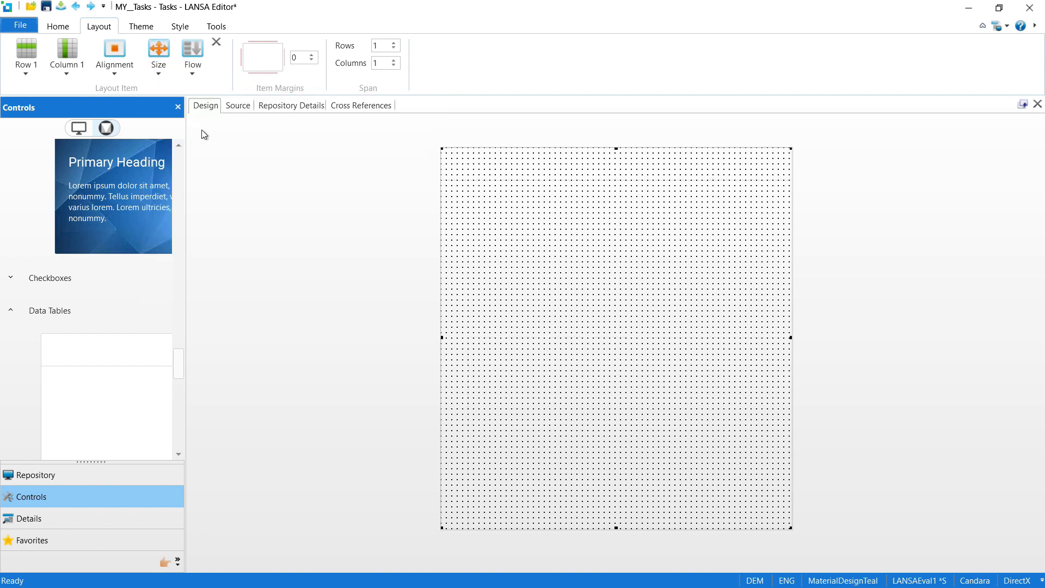
left_click(312, 54)
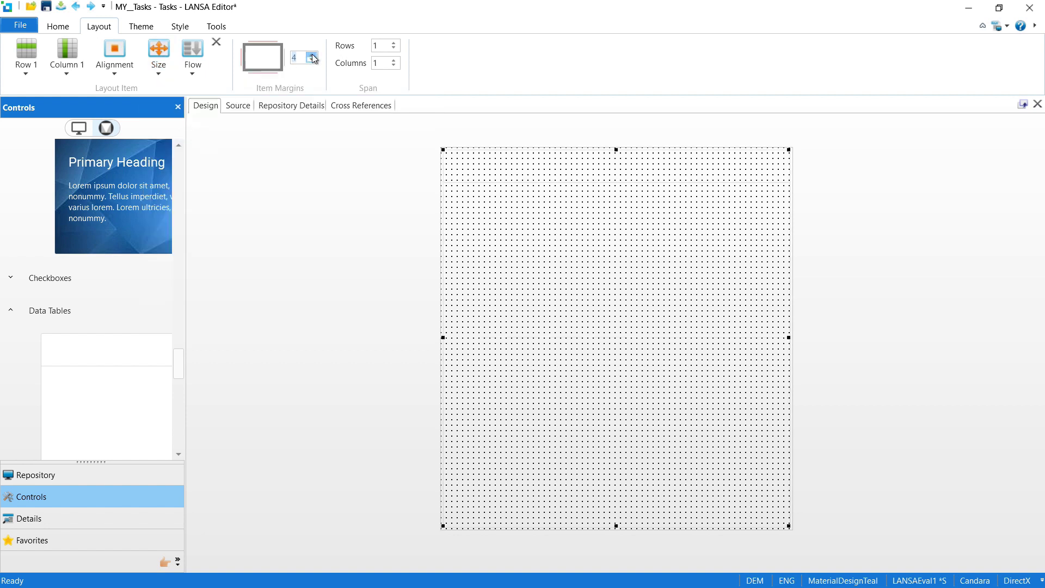
left_click(312, 54)
left_click(313, 54)
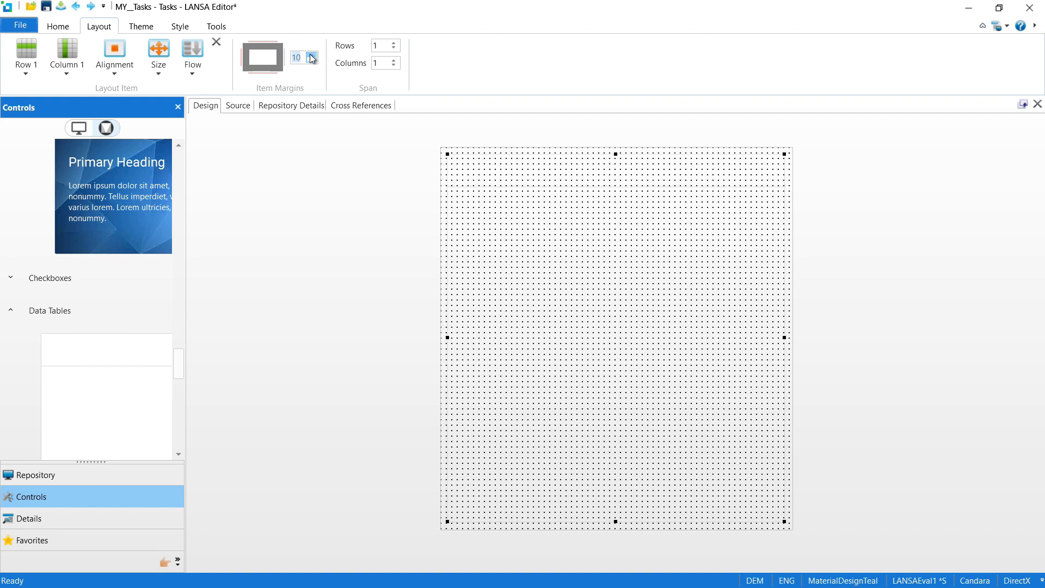
Locate the xTask table's fields in the Repository under Tables > X
left_click(38, 477)
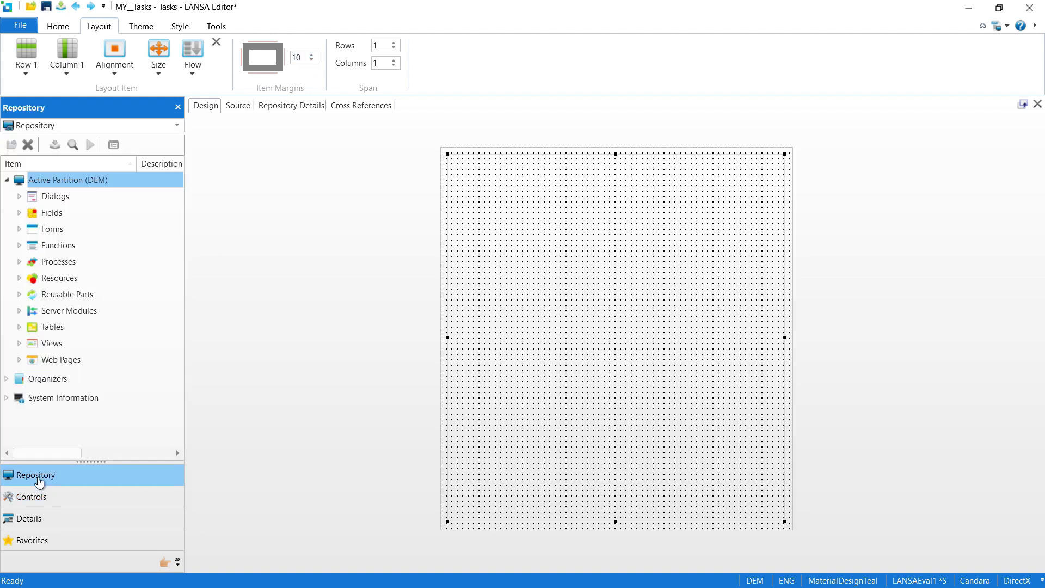
left_click(20, 328)
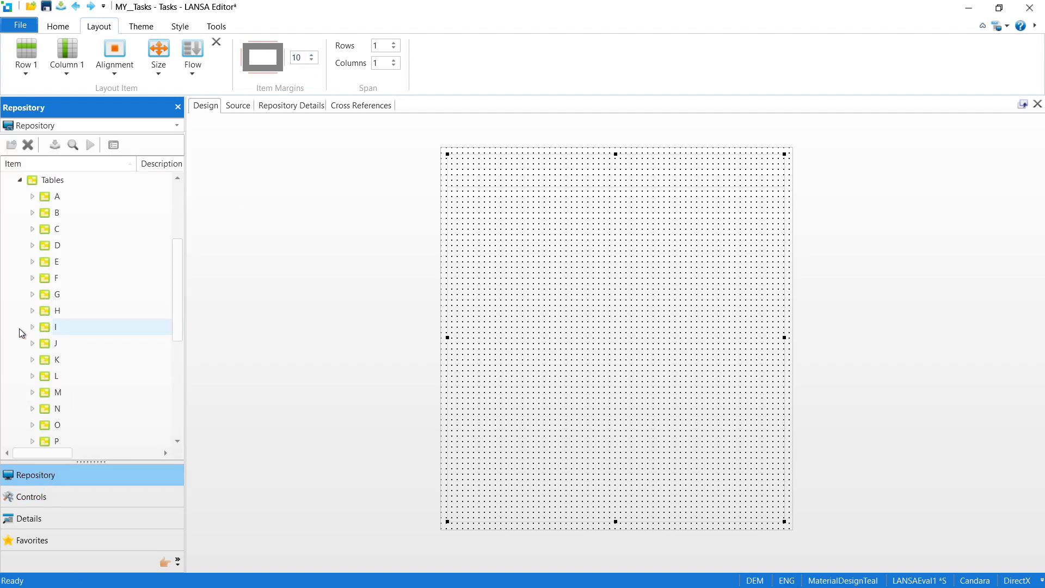
scroll(19, 328, "down", 3)
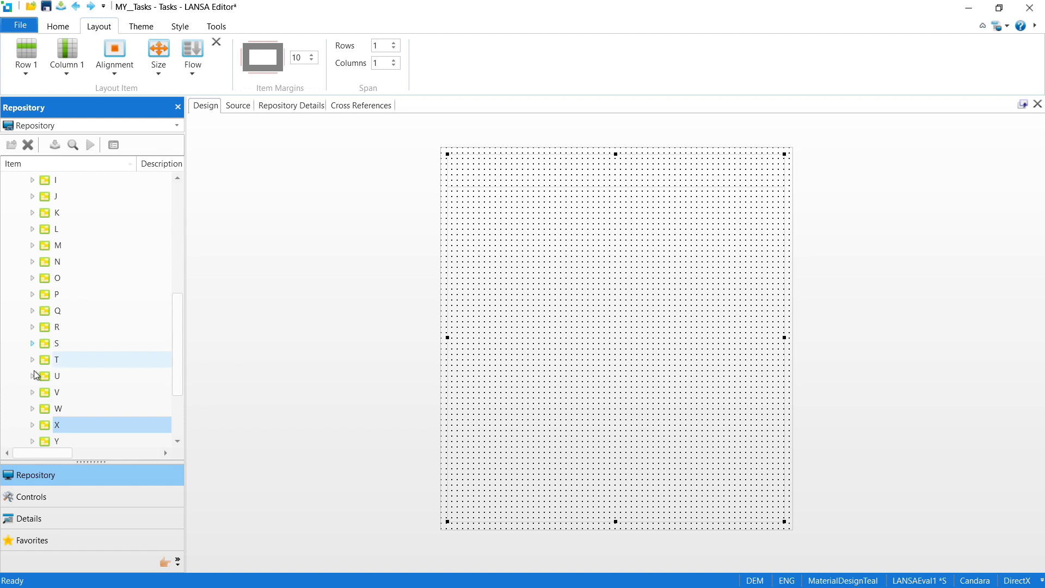
left_click(32, 426)
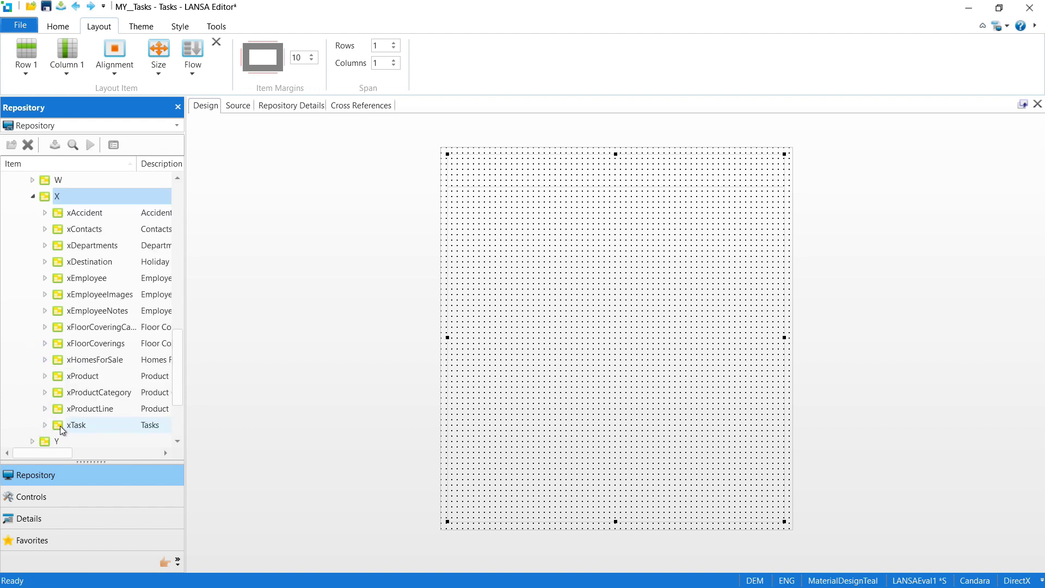
left_click(45, 424)
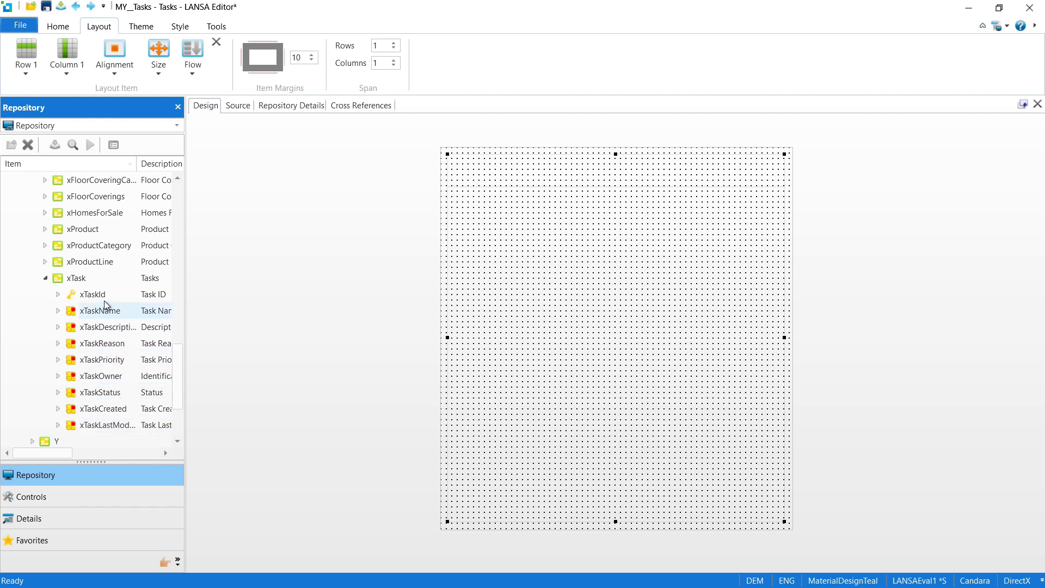
Add xTaskId and xTaskName as columns of the Tasks data table
left_click_drag(103, 296, 478, 222)
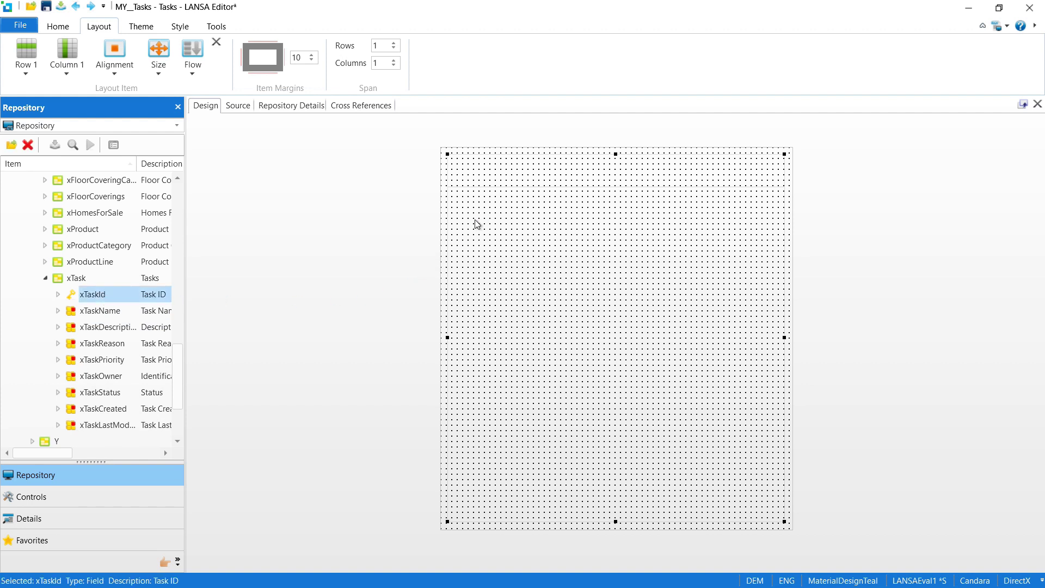
left_click_drag(100, 310, 547, 283)
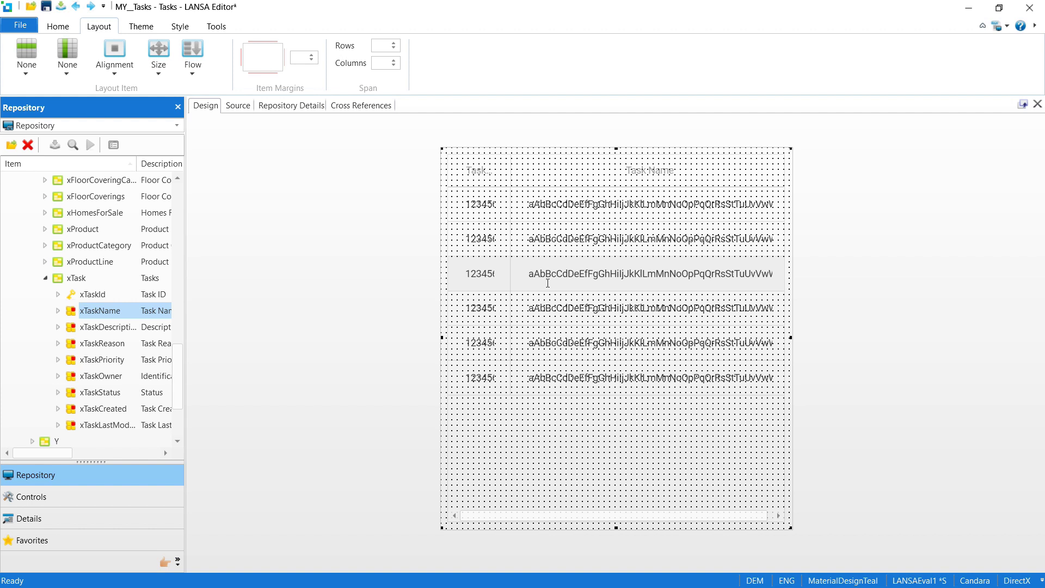
Create an empty Initialize event routine for the list and start editing the source
right_click(533, 418)
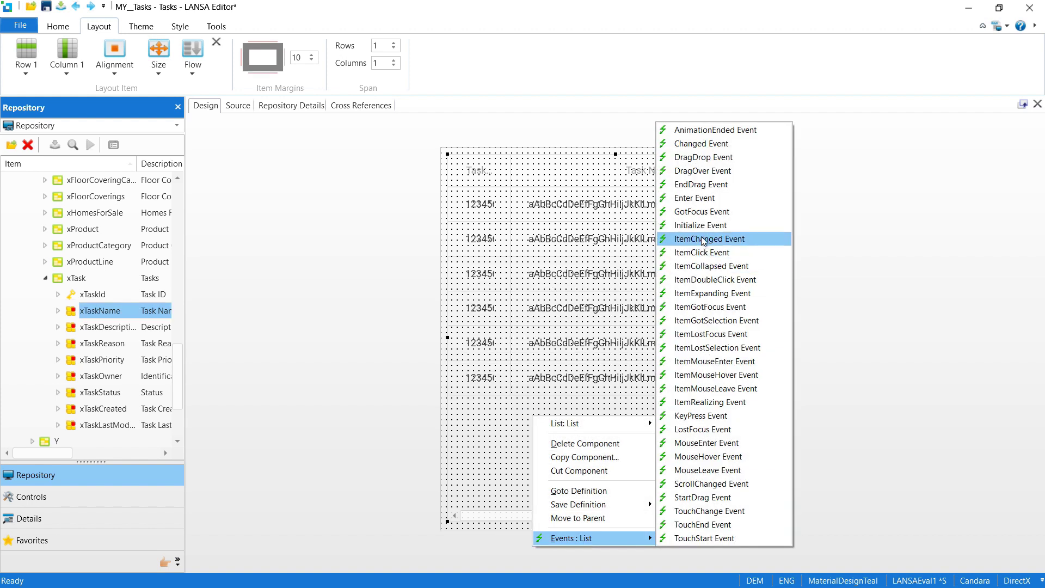
mouse_move(571, 538)
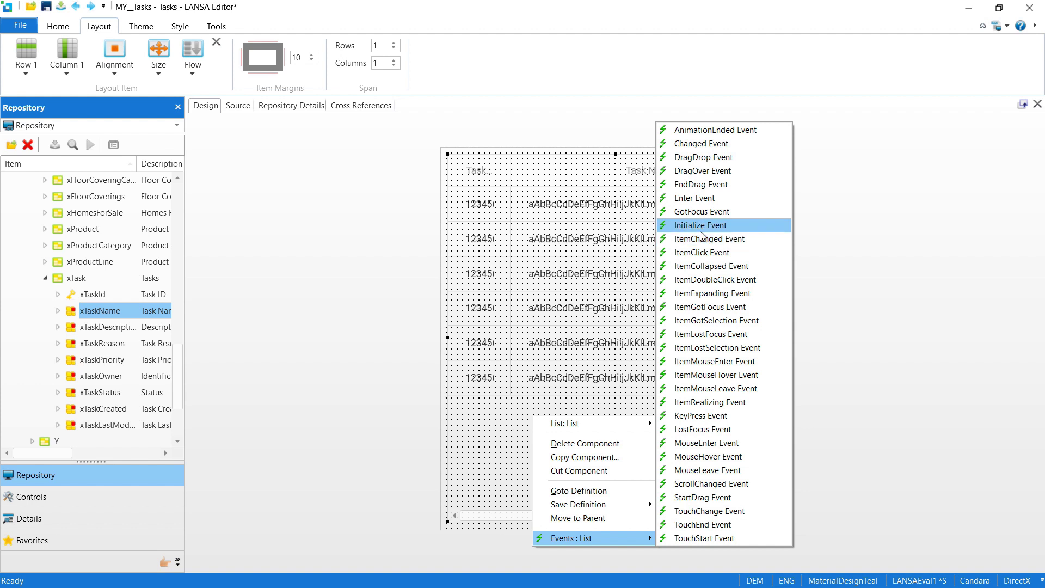
left_click(700, 229)
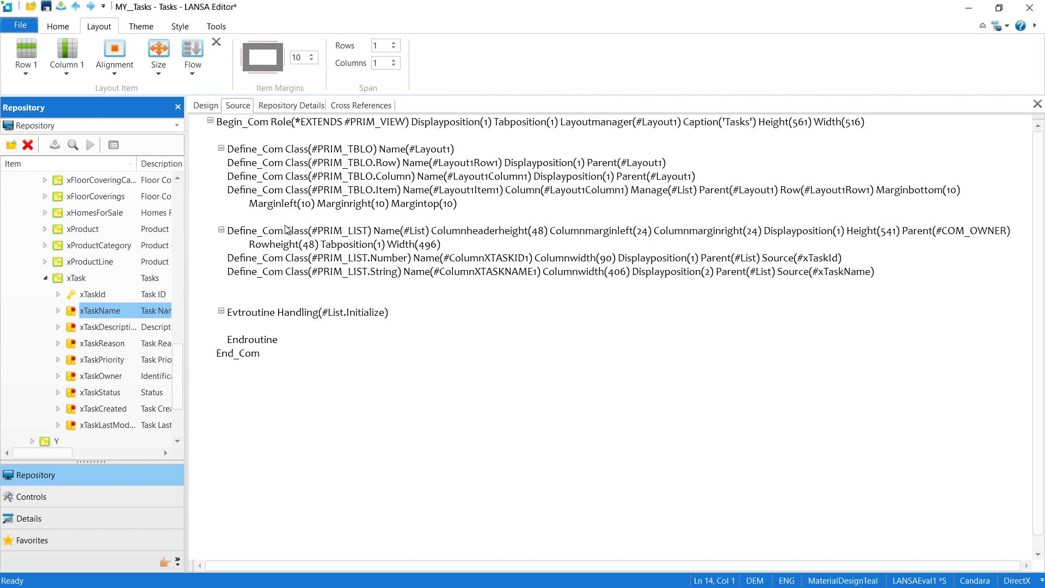
left_click(236, 290)
Create the MY_TasksSM server module for the xTask table
left_click(25, 24)
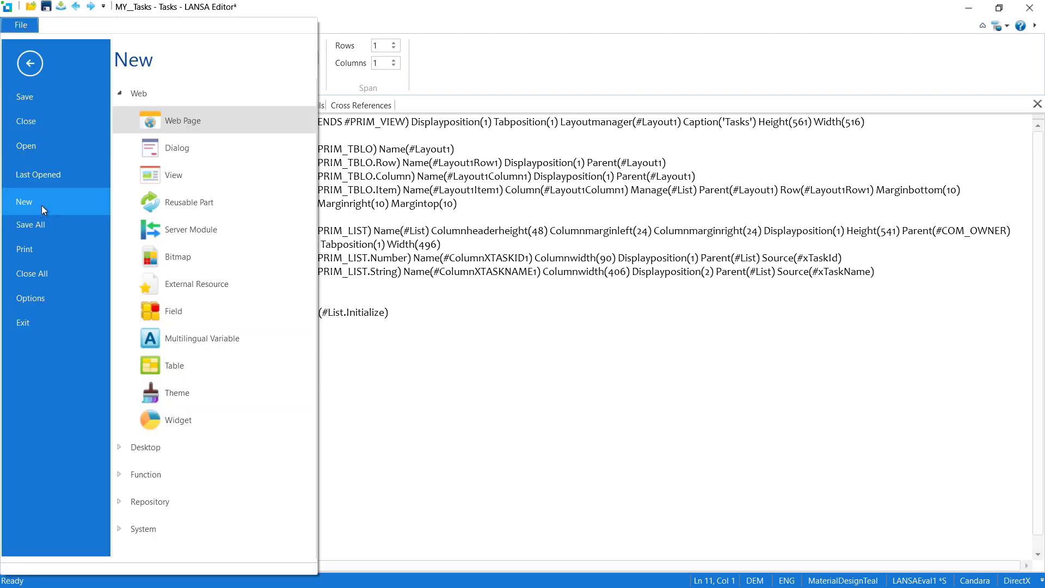
left_click(175, 232)
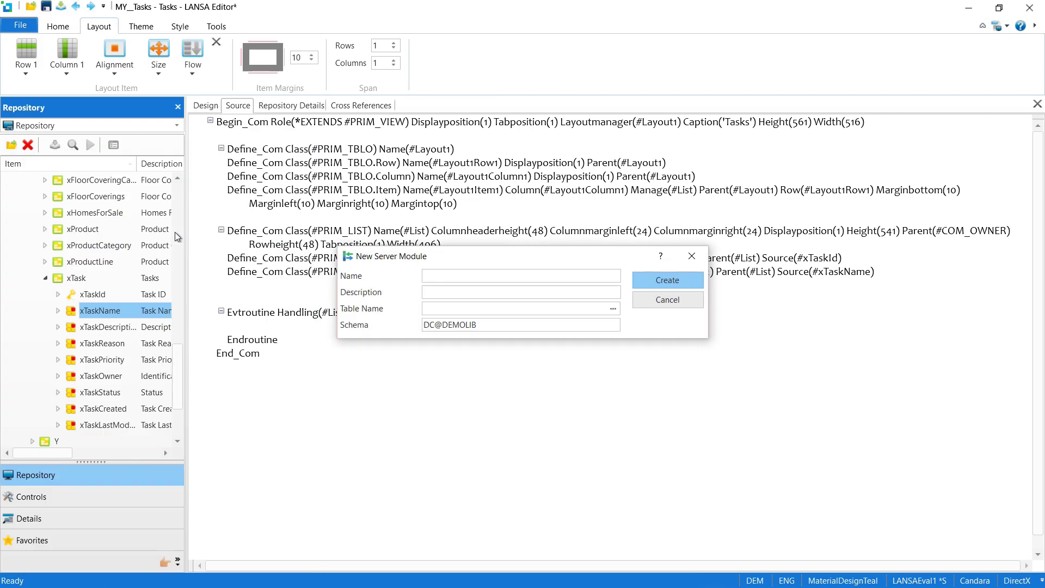
type("MY_")
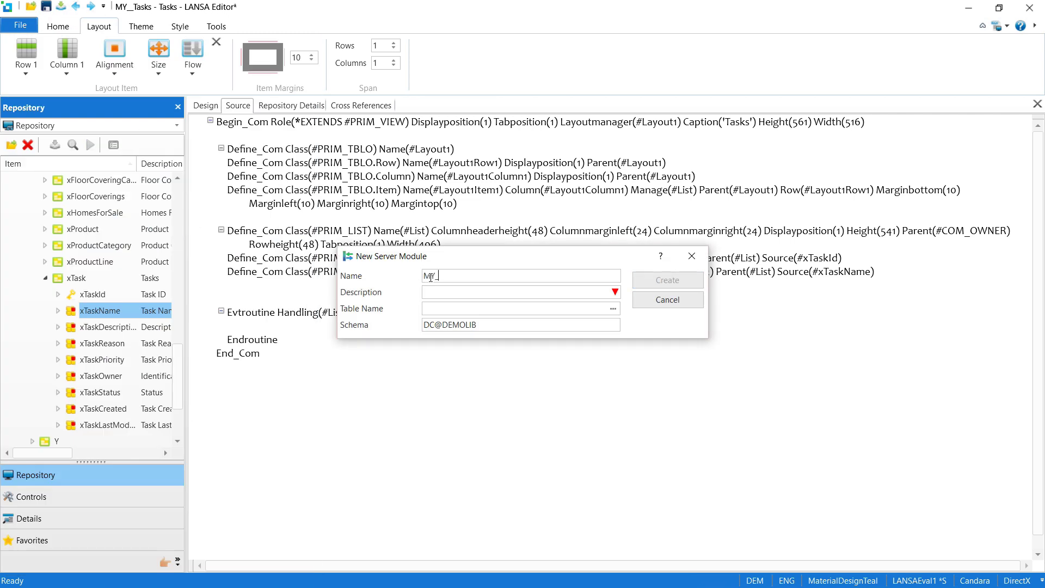
type("TasksSM")
left_click(436, 291)
type("Server Module for xTask")
key("Tab")
type("task")
left_click(617, 310)
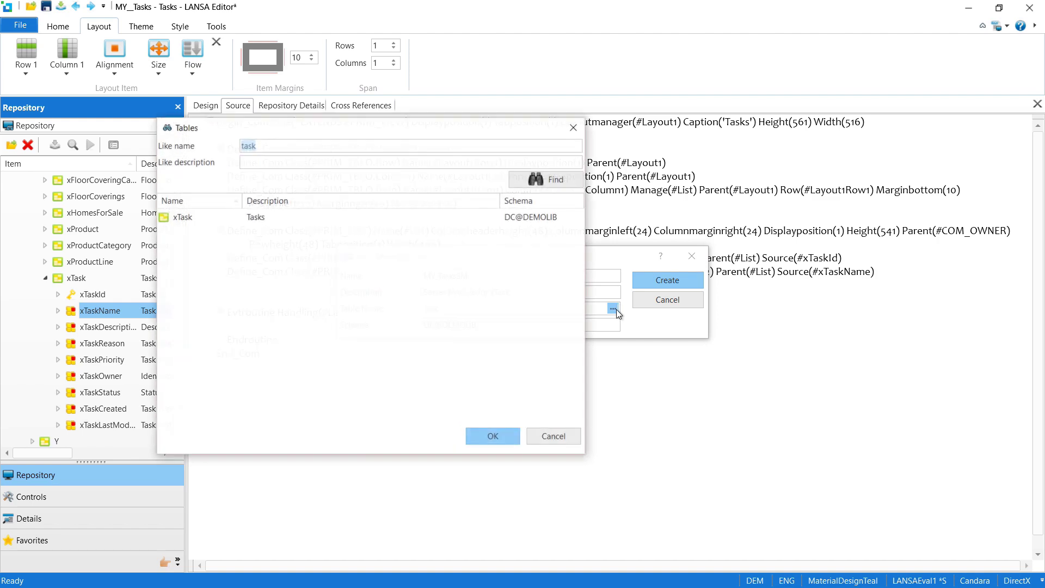
double_click(180, 218)
left_click(679, 277)
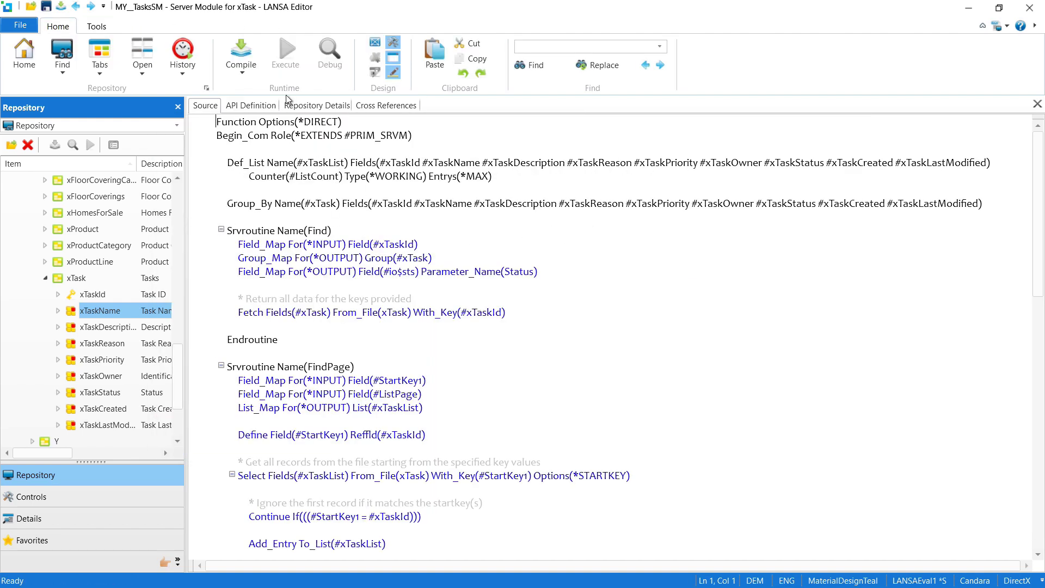
Compile MY_TasksSM, review its routines in the Go To outline, and return to the MY_Tasks source
left_click(254, 51)
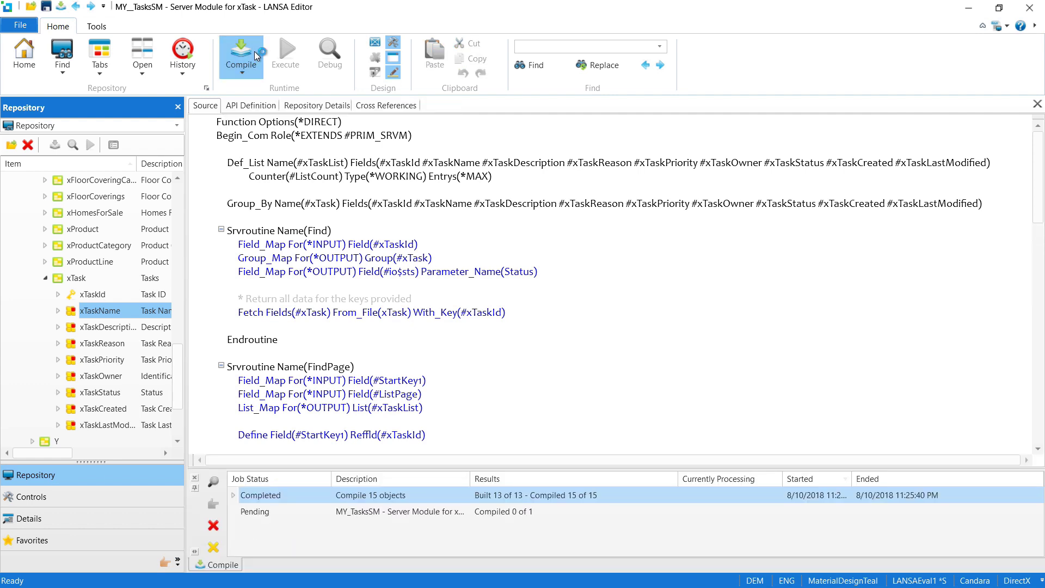
left_click(165, 562)
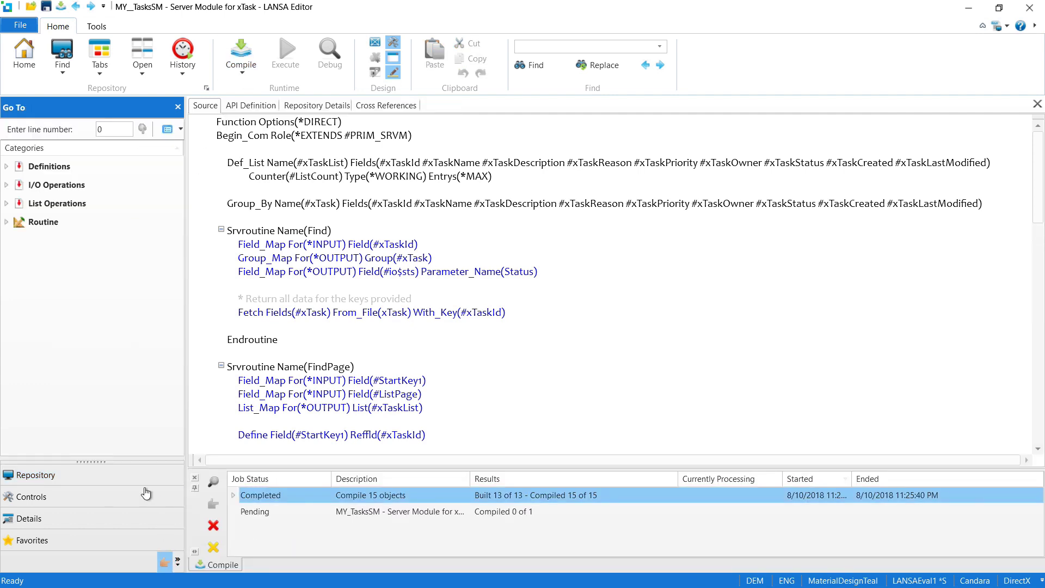
left_click(8, 223)
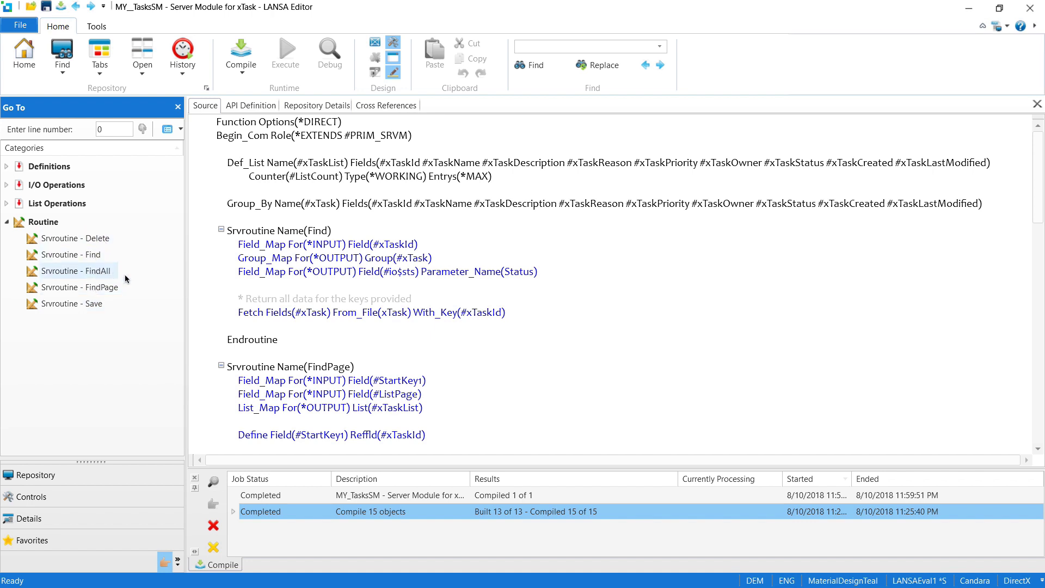
left_click(195, 480)
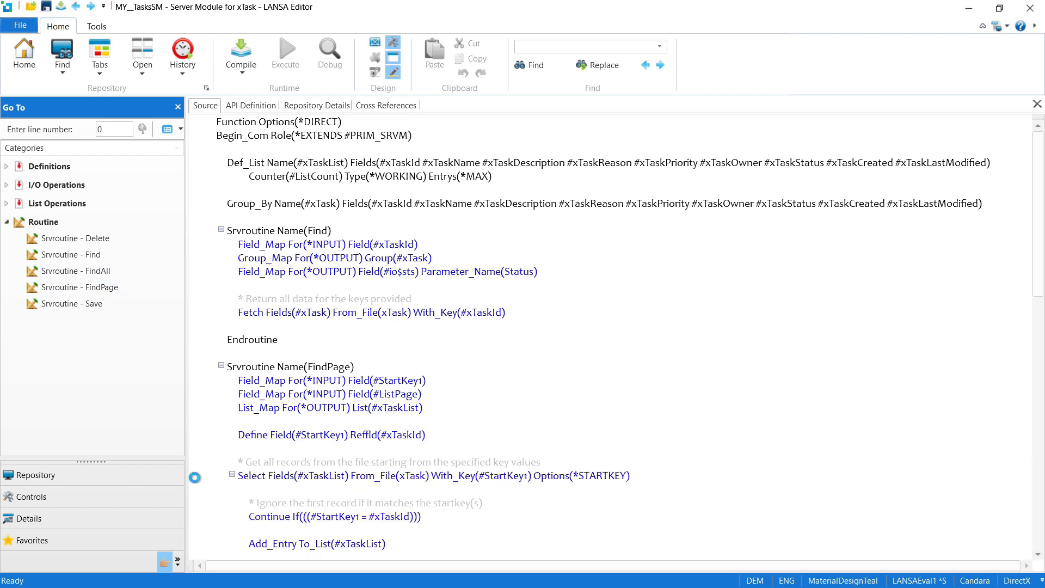
key("ctrl+Tab")
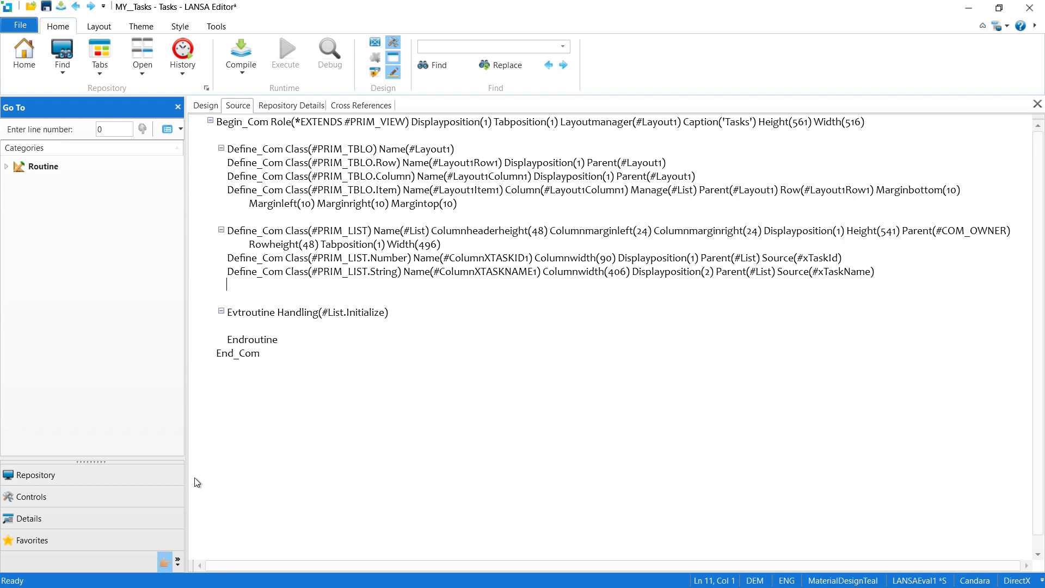
Declare Define_Com Class(#MY_TasksSM.FindAll) Name(#GetAllTasks) above the event routine
key("Return")
type("define_com")
left_click(312, 318)
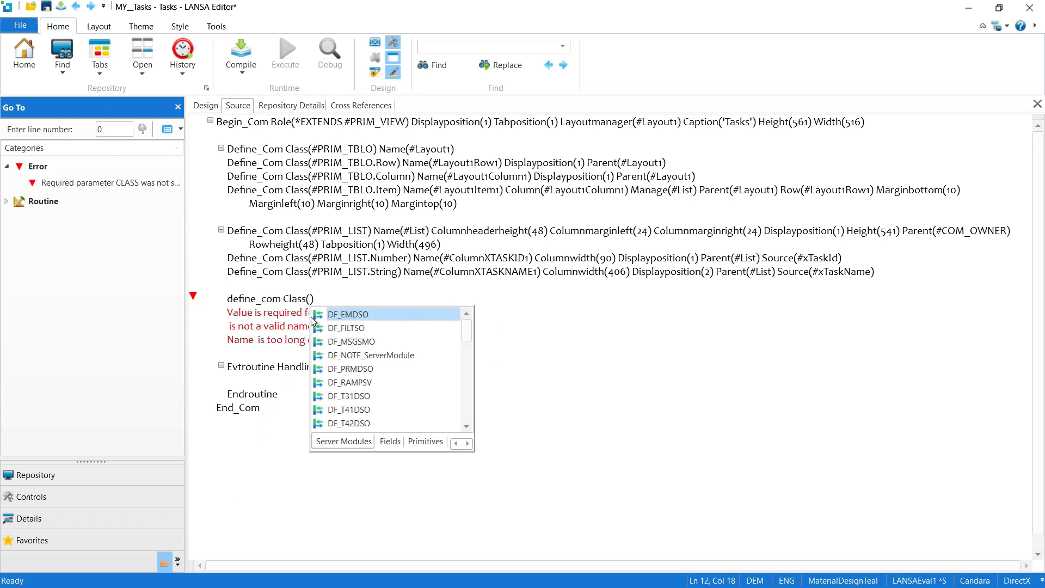
type("#MY")
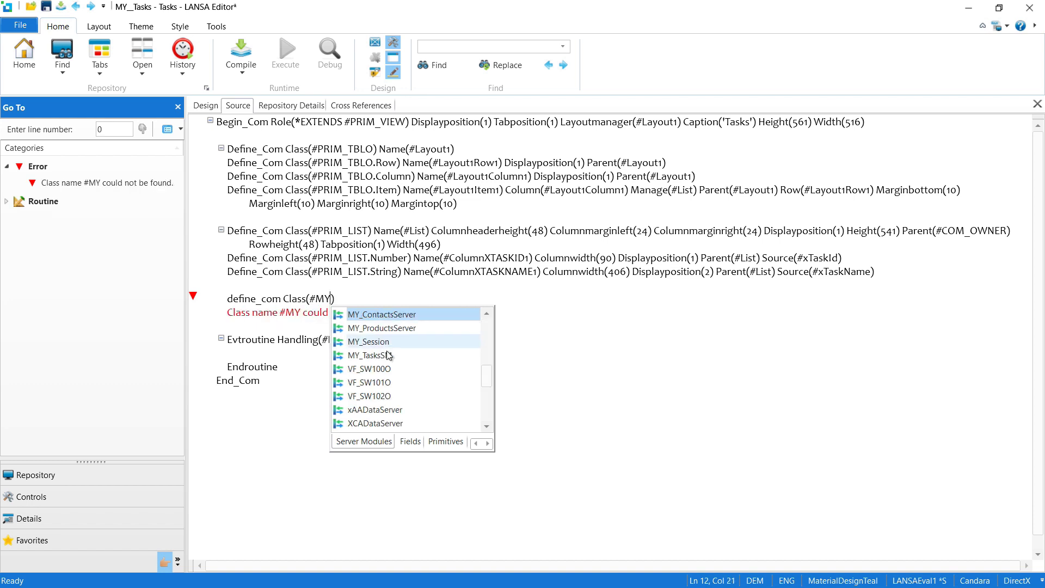
double_click(379, 356)
type(".")
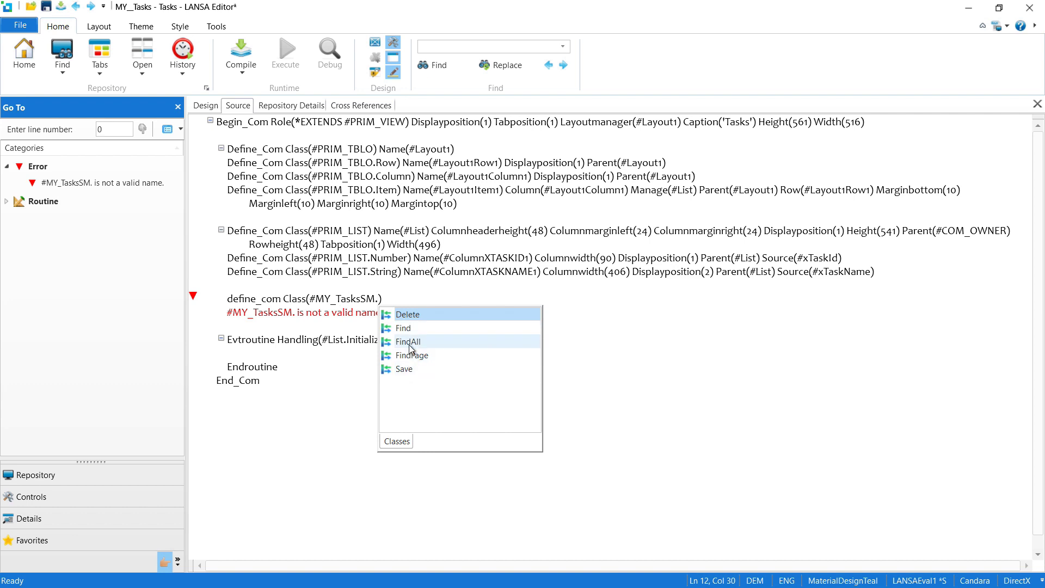
double_click(410, 341)
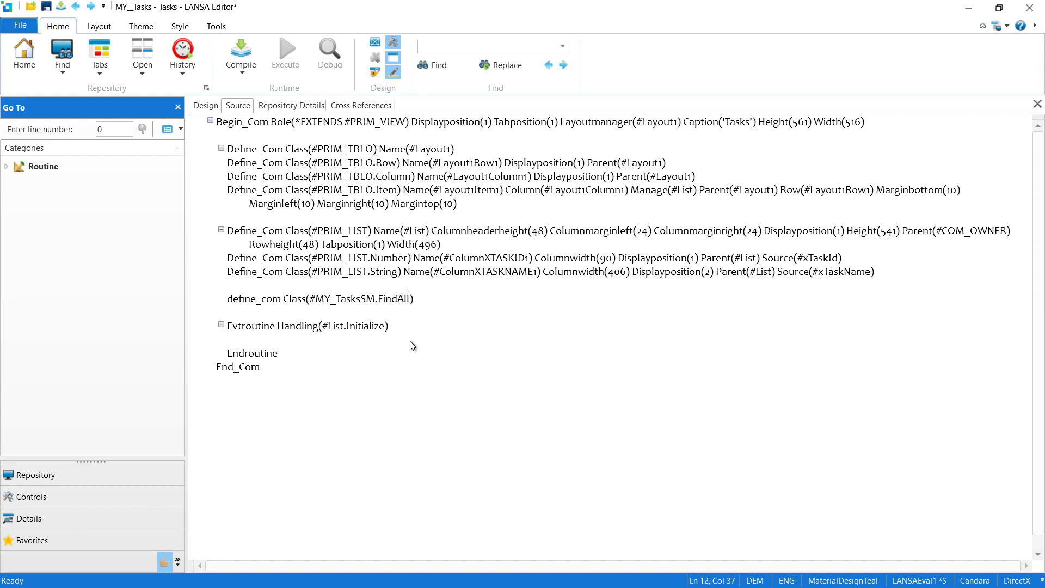
type("Name(#GetAllTasks")
Call #GetAllTasks.ExecuteAsync xTaskList(#List) in the Initialize routine and compile MY_Tasks
left_click(265, 341)
type("#G")
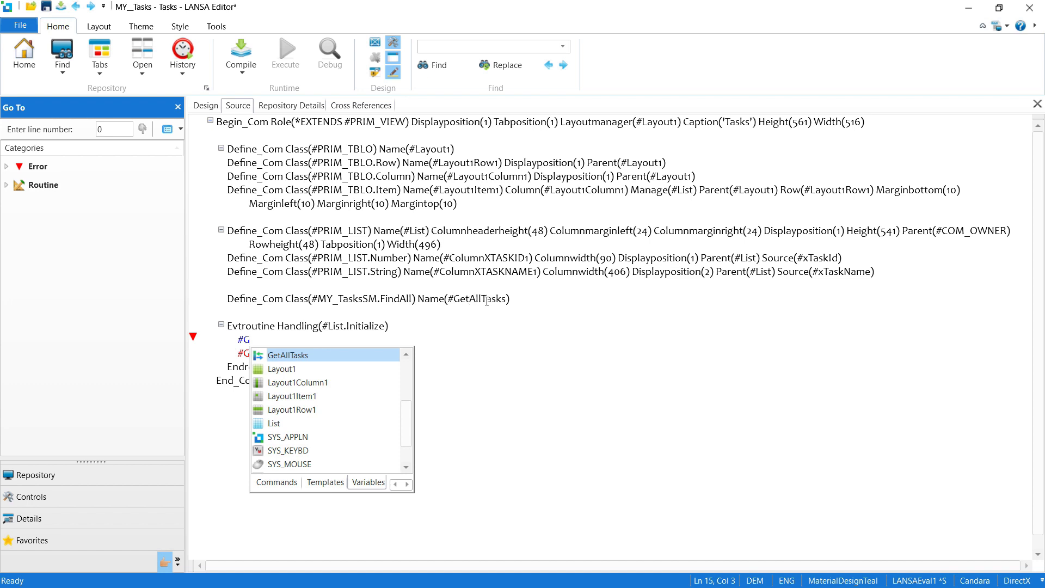
double_click(307, 356)
type(".")
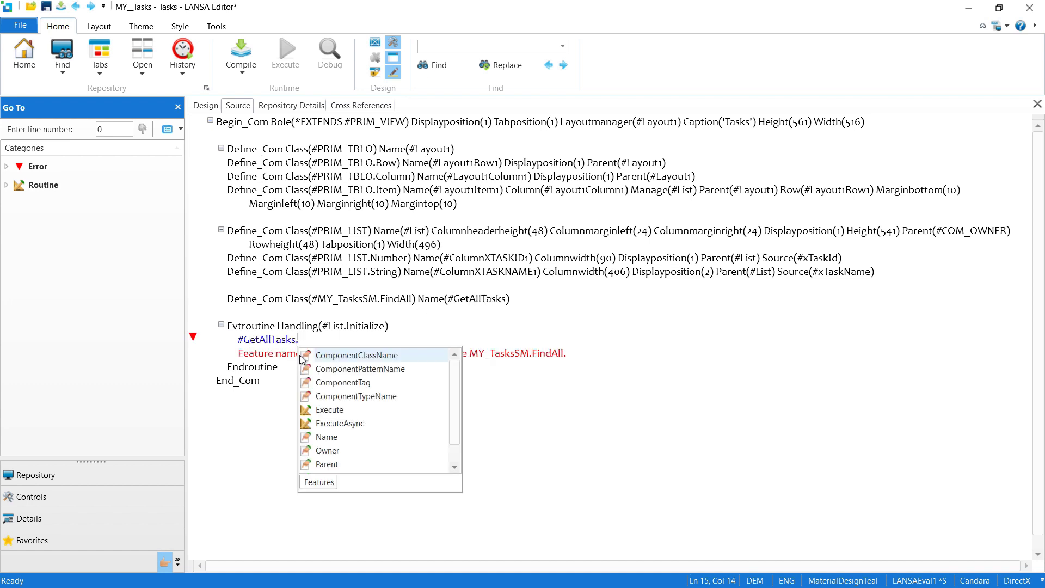
double_click(352, 424)
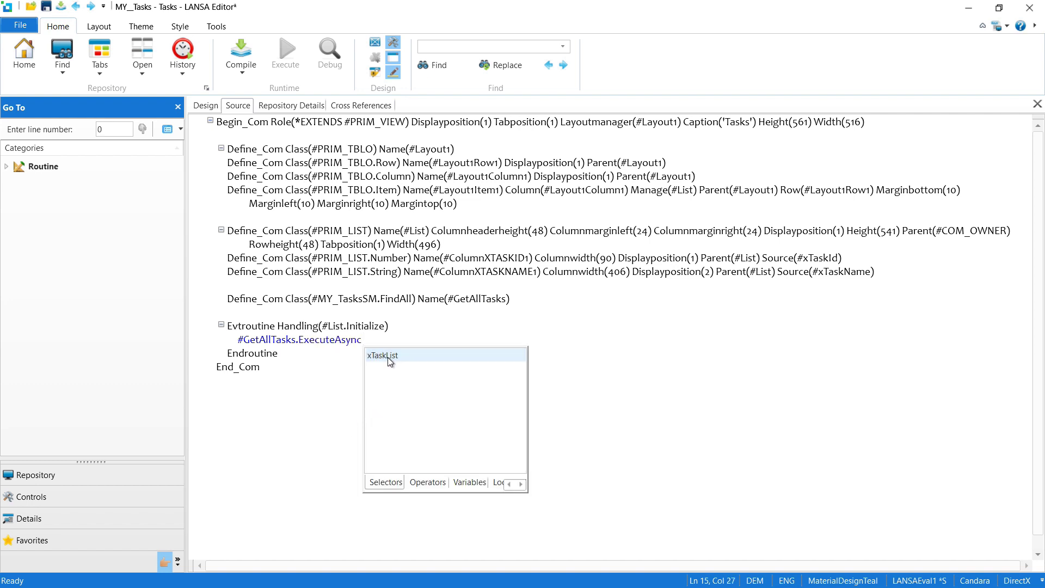
double_click(388, 356)
type("(")
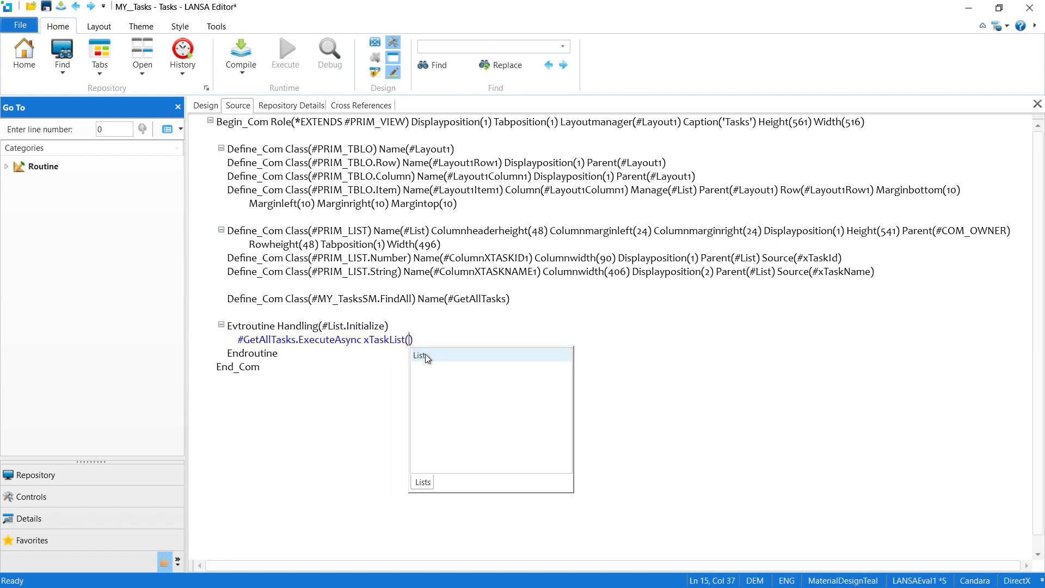
double_click(422, 357)
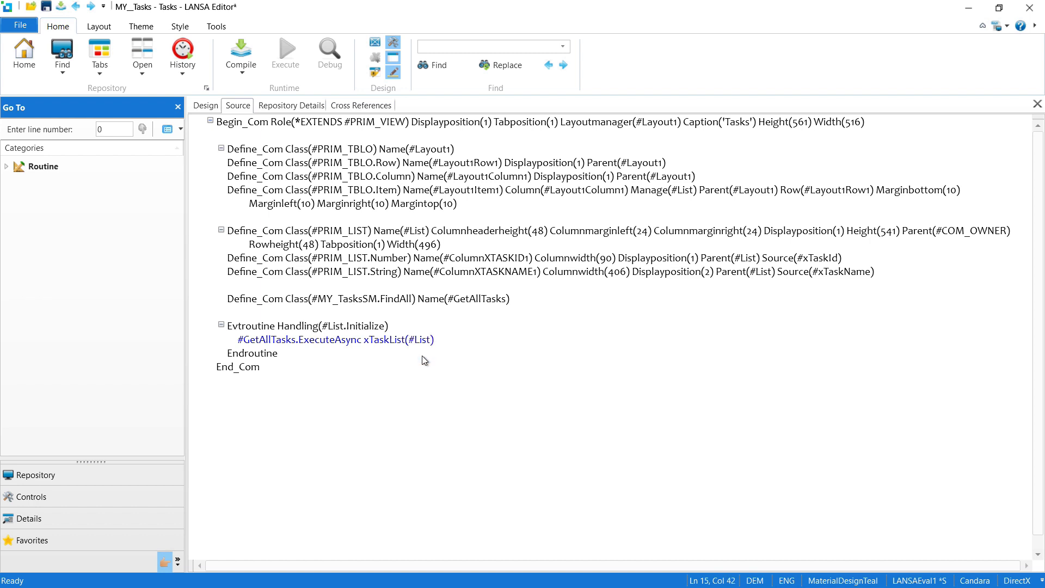
left_click(241, 53)
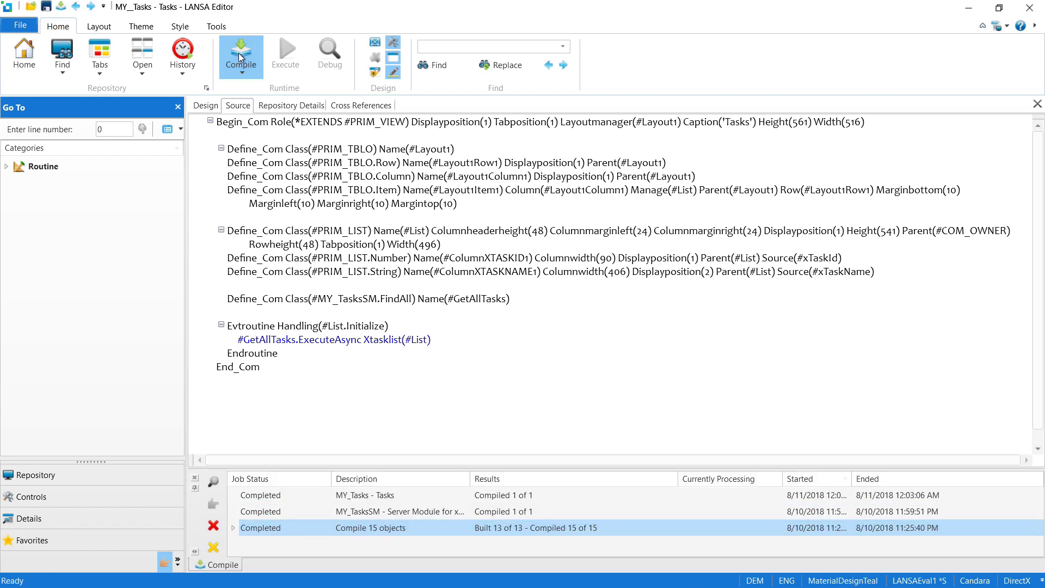
Sign in to My App and show the Tasks page listing thirteen tasks
left_click(195, 481)
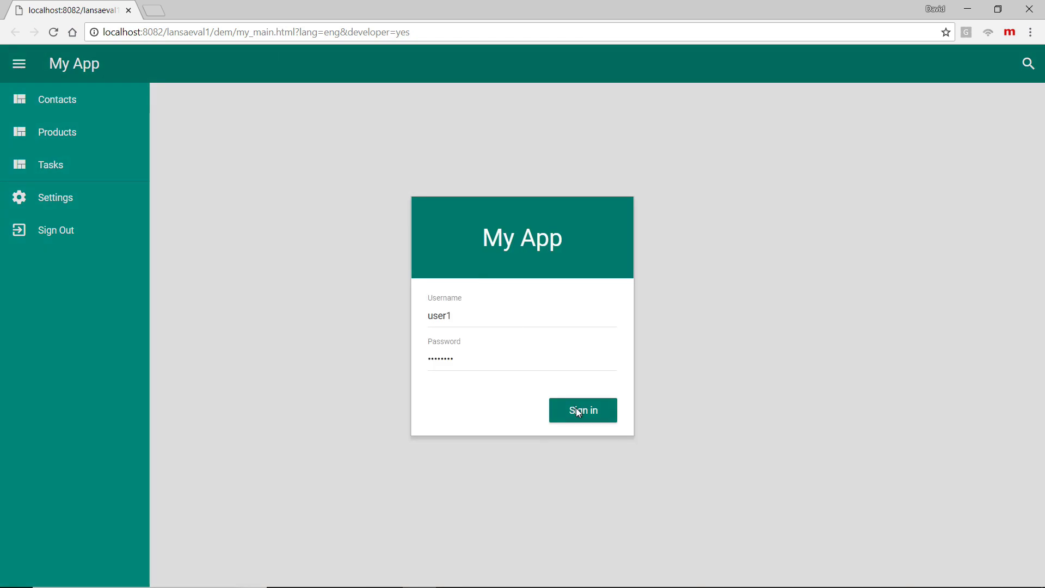
left_click(576, 407)
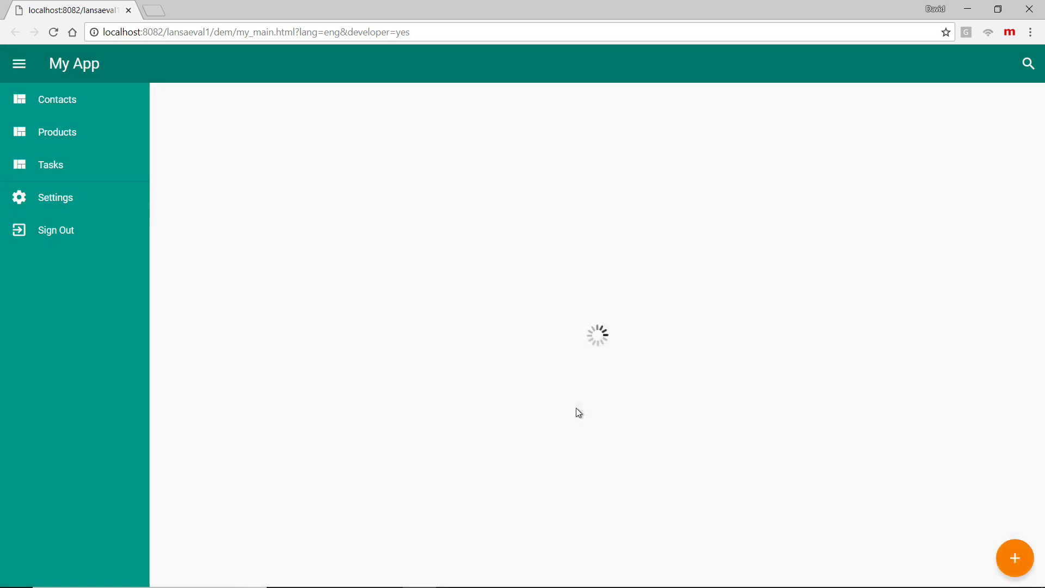
left_click(77, 170)
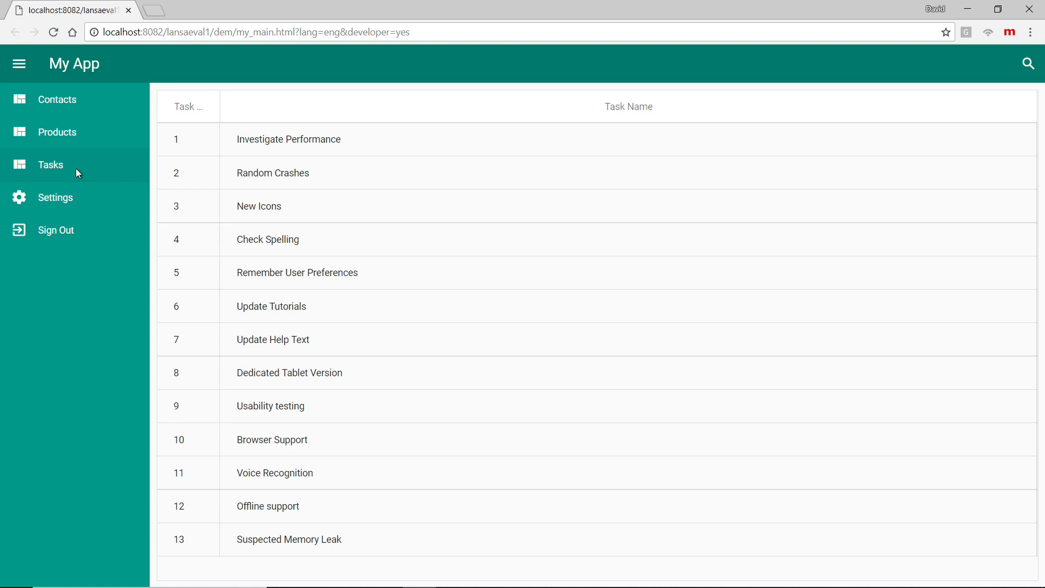
Show the Tasks table in DevTools' emulated iPhone 6/7/8 layout
key("ctrl+shift+i")
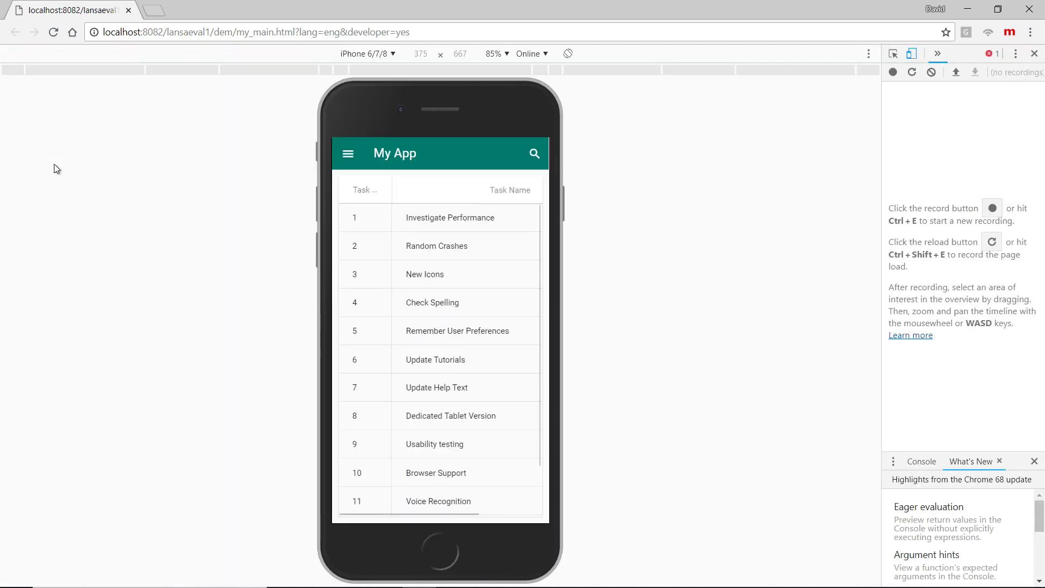